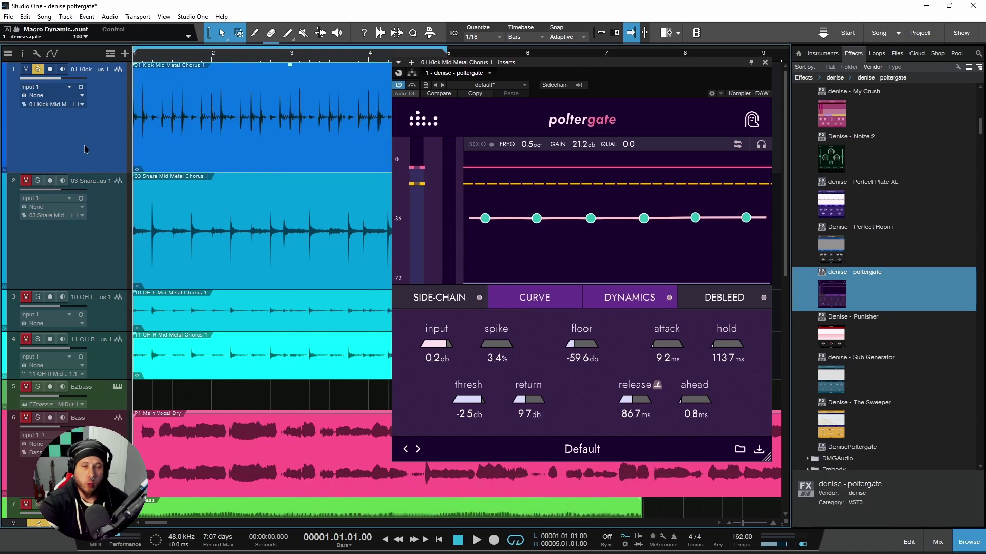
Play the soloed kick and set the gate threshold to about -15.3 dB.
{"action": "key", "text": "space"}
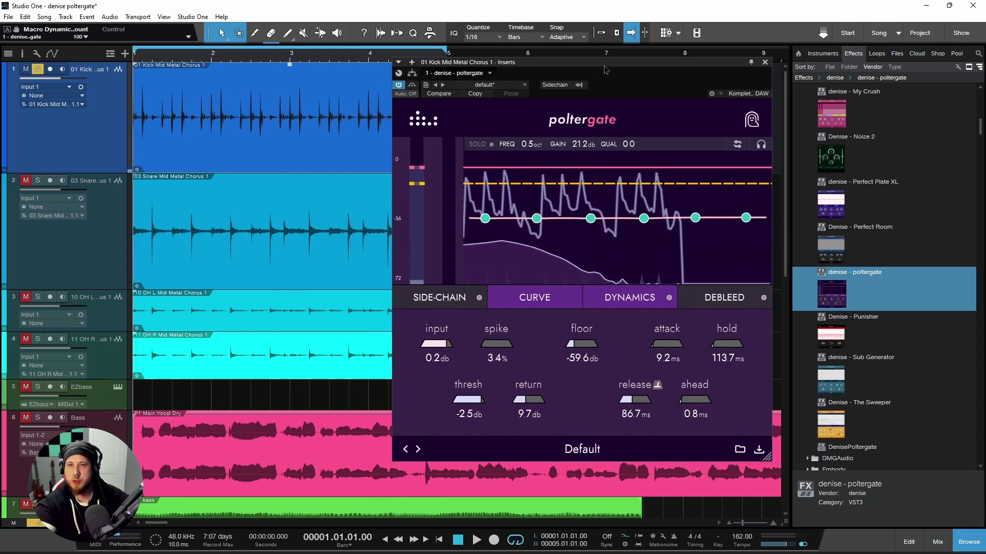
{"action": "mouse_move", "coordinate": [476, 404]}
{"action": "left_mouse_down"}
{"action": "mouse_move", "coordinate": [477, 416]}
{"action": "mouse_move", "coordinate": [488, 398]}
{"action": "left_mouse_up"}
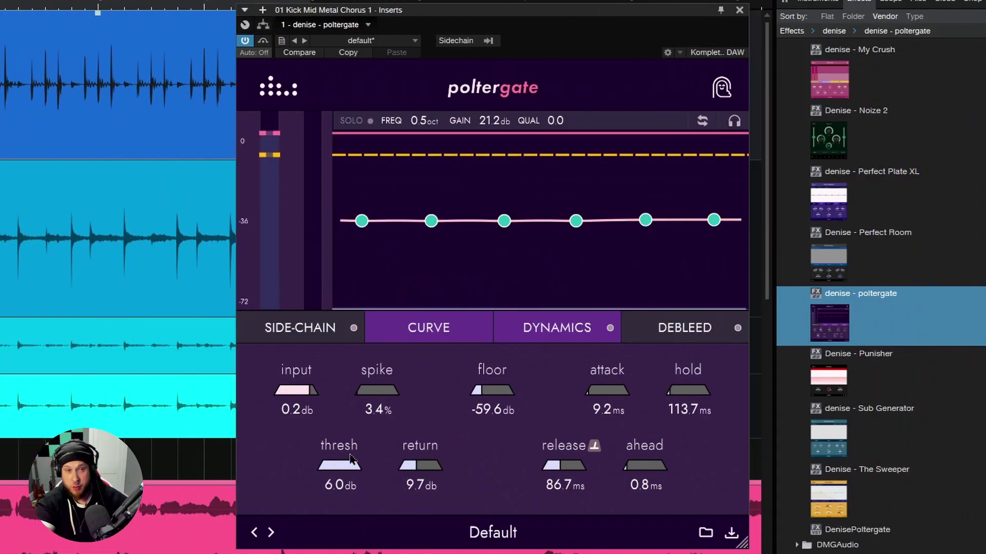
{"action": "key", "text": "space"}
{"action": "left_click_drag", "start_coordinate": [351, 459], "coordinate": [327, 471]}
{"action": "mouse_move", "coordinate": [413, 466]}
{"action": "left_mouse_down"}
{"action": "mouse_move", "coordinate": [390, 470]}
{"action": "mouse_move", "coordinate": [444, 475]}
{"action": "mouse_move", "coordinate": [413, 475]}
{"action": "left_mouse_up"}
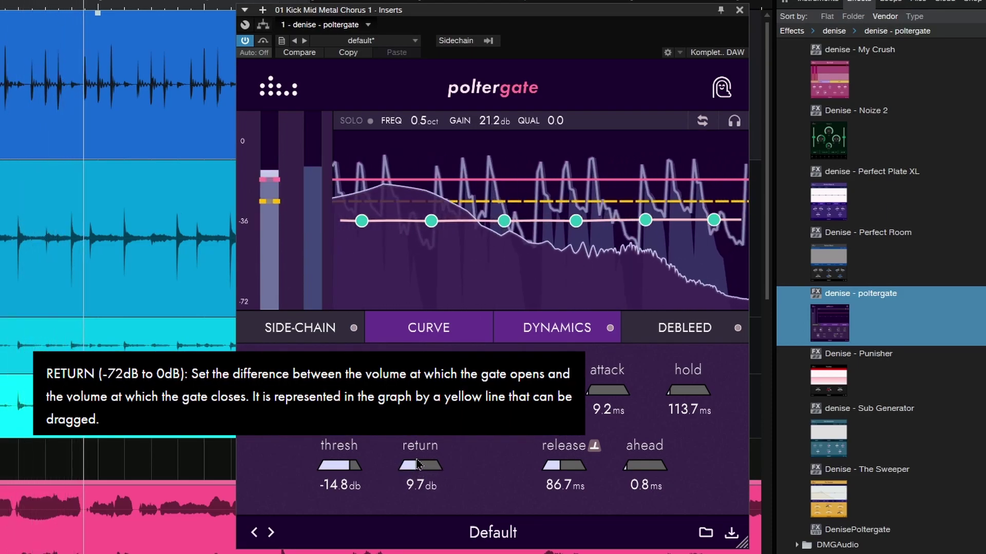
{"action": "left_click_drag", "start_coordinate": [350, 468], "coordinate": [344, 468]}
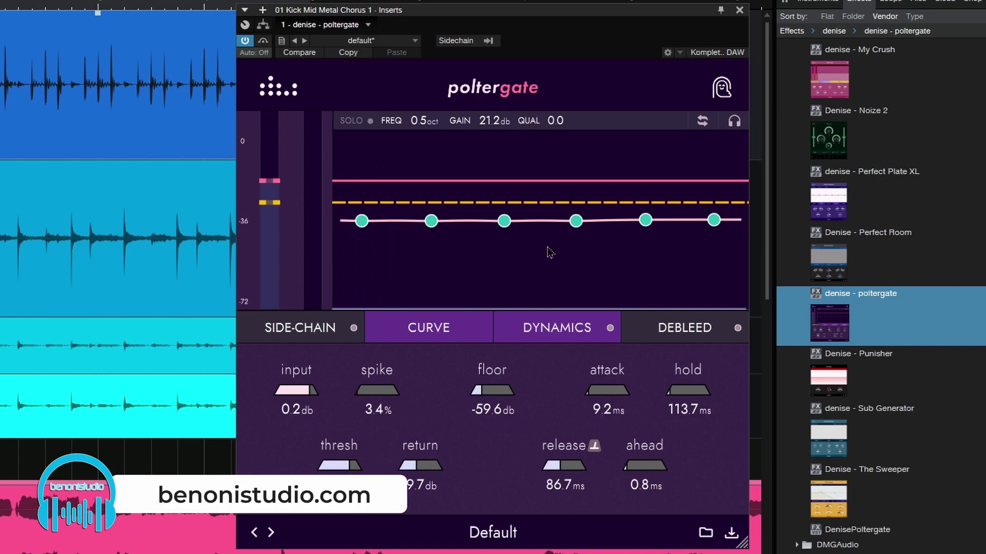
Turn on side-chain listening, pull the three upper curve bands down and boost 89 Hz by about 12 dB.
{"action": "left_click", "coordinate": [735, 123]}
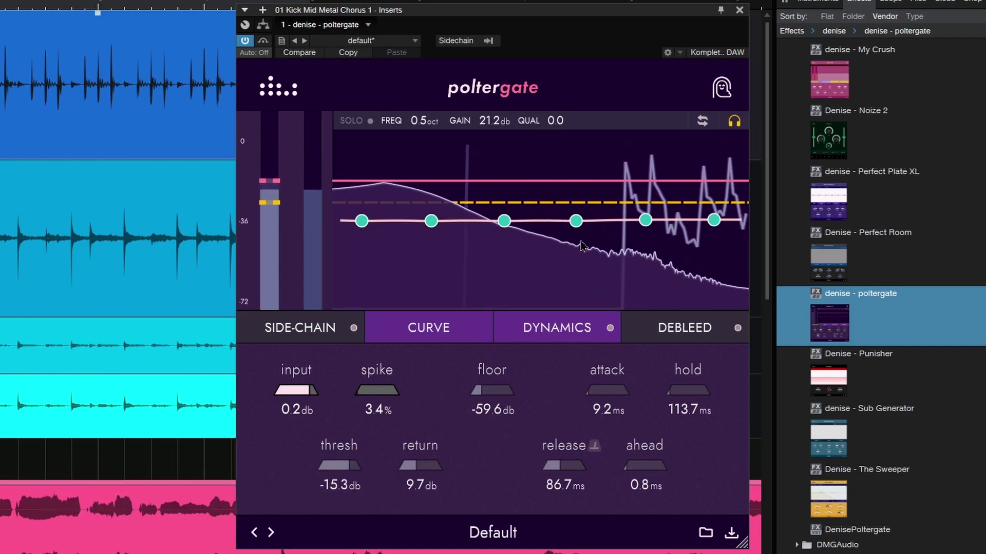
{"action": "mouse_move", "coordinate": [576, 221]}
{"action": "left_mouse_down"}
{"action": "mouse_move", "coordinate": [575, 164]}
{"action": "mouse_move", "coordinate": [568, 218]}
{"action": "left_mouse_up"}
{"action": "left_click", "coordinate": [564, 246]}
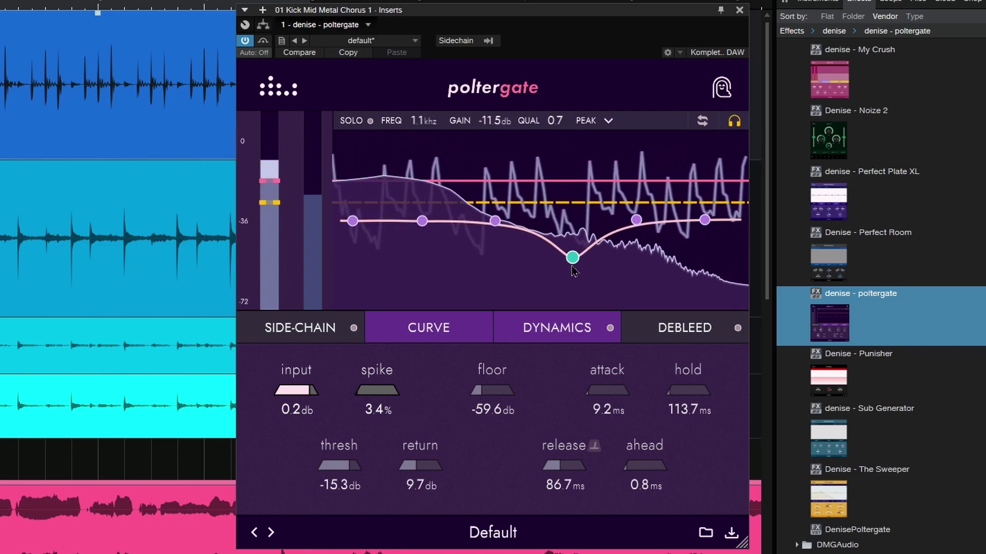
{"action": "left_click_drag", "start_coordinate": [635, 221], "coordinate": [644, 270]}
{"action": "left_click_drag", "start_coordinate": [705, 219], "coordinate": [702, 159]}
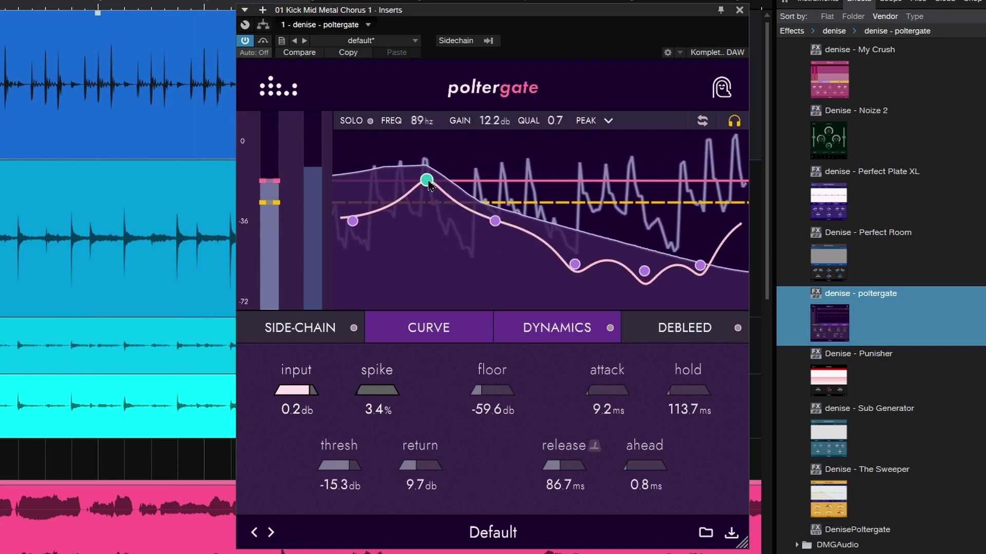
Set the spike to 59.5% and the threshold to -7.9 dB, and turn off side-chain listening.
{"action": "left_click_drag", "start_coordinate": [359, 390], "coordinate": [414, 379]}
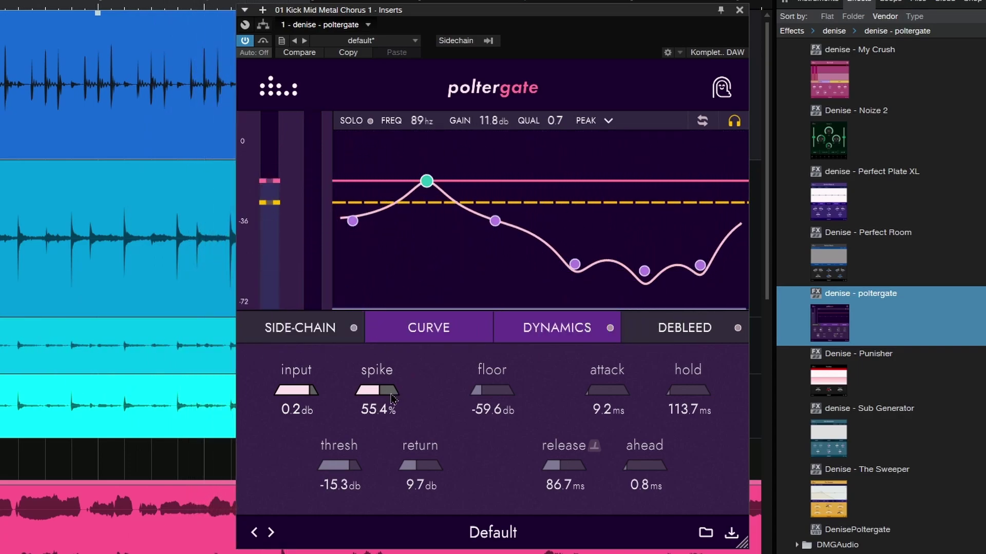
{"action": "scroll", "coordinate": [383, 395], "scroll_direction": "up", "scroll_amount": 1}
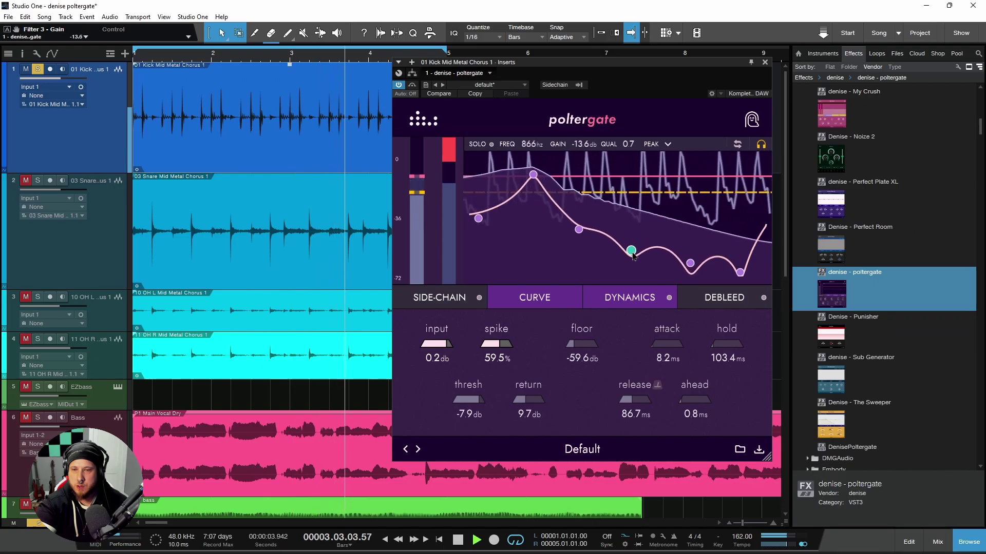
{"action": "left_click", "coordinate": [761, 145]}
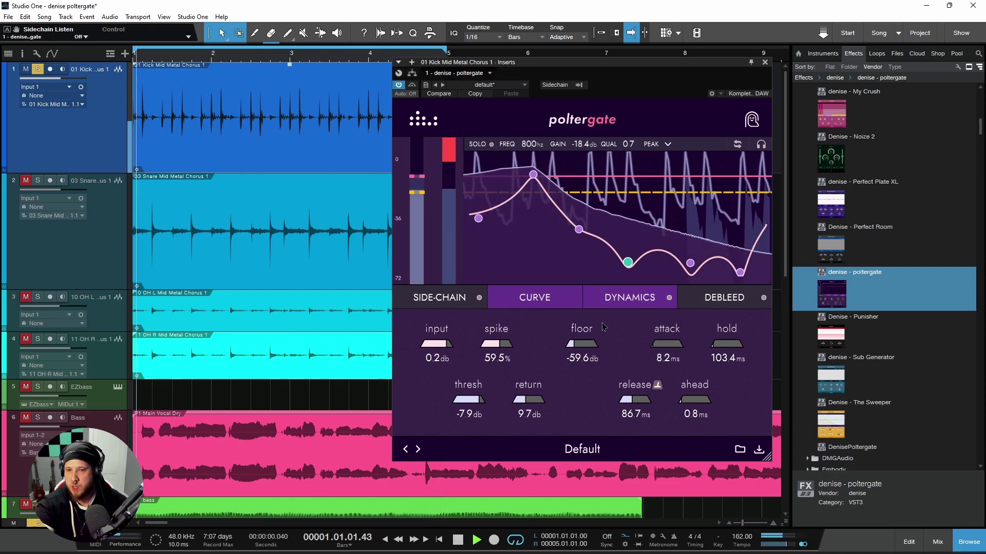
Set the kick gate's attack to 12.3 ms and its hold to about 127.3 ms while playing the loop.
{"action": "scroll", "coordinate": [660, 350], "scroll_direction": "up", "scroll_amount": 3}
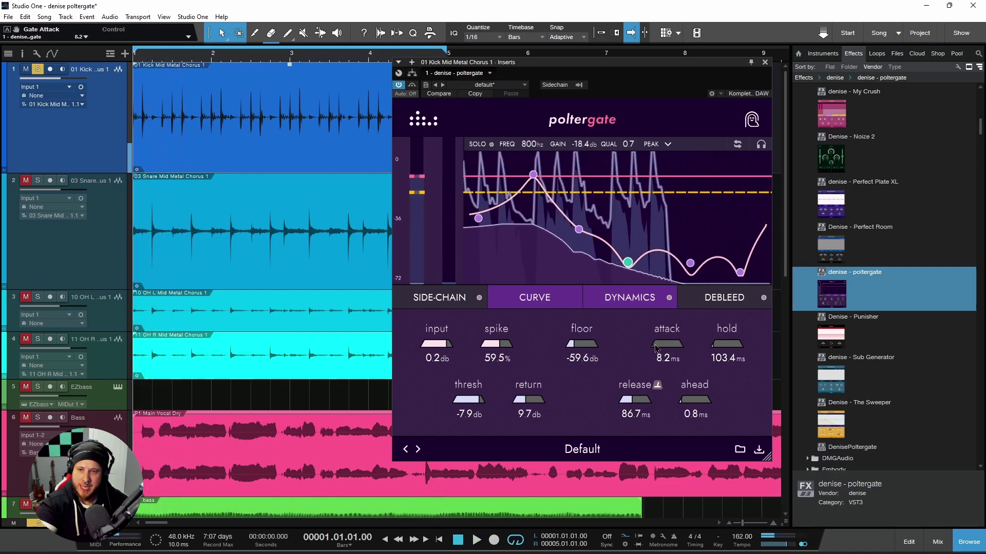
{"action": "key", "text": "space"}
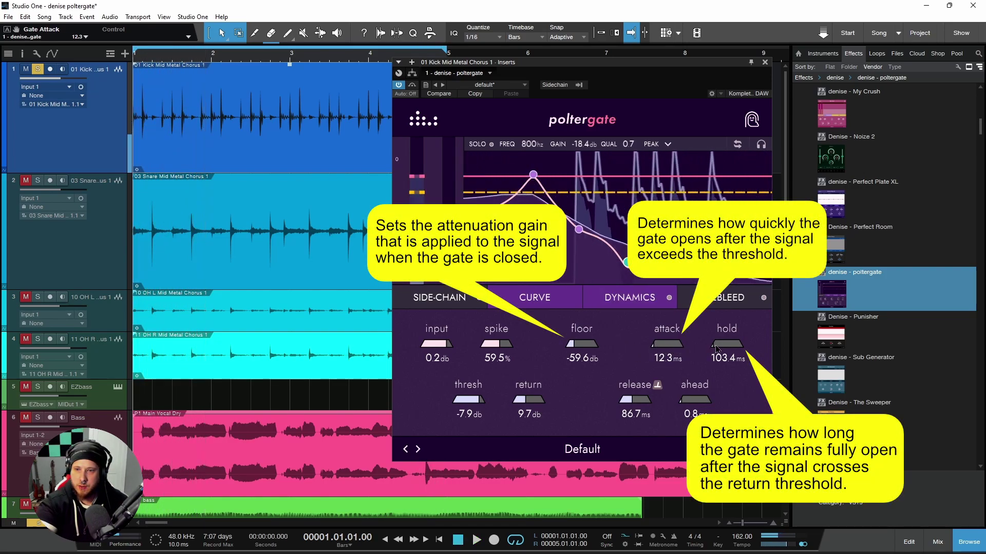
{"action": "scroll", "coordinate": [751, 352], "scroll_direction": "up", "scroll_amount": 5}
{"action": "key", "text": "space"}
{"action": "left_click_drag", "start_coordinate": [742, 349], "coordinate": [683, 358]}
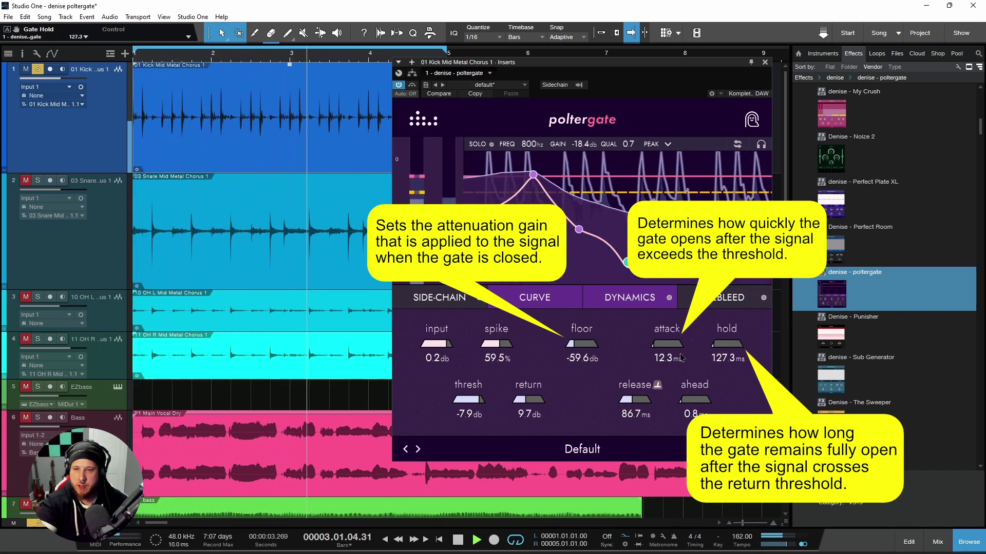
Try a tempo-synced gate release and bring it back to a free release time of 45.4 ms.
{"action": "mouse_move", "coordinate": [635, 401]}
{"action": "left_mouse_down"}
{"action": "mouse_move", "coordinate": [611, 406]}
{"action": "mouse_move", "coordinate": [651, 400]}
{"action": "left_mouse_up"}
{"action": "key", "text": "space"}
{"action": "left_click", "coordinate": [658, 385]}
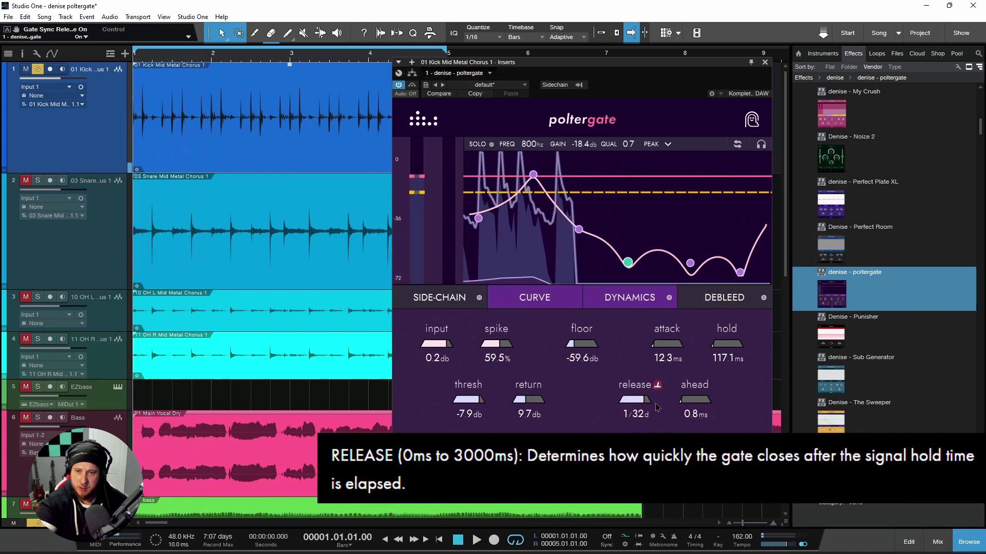
{"action": "left_click_drag", "start_coordinate": [623, 402], "coordinate": [628, 404]}
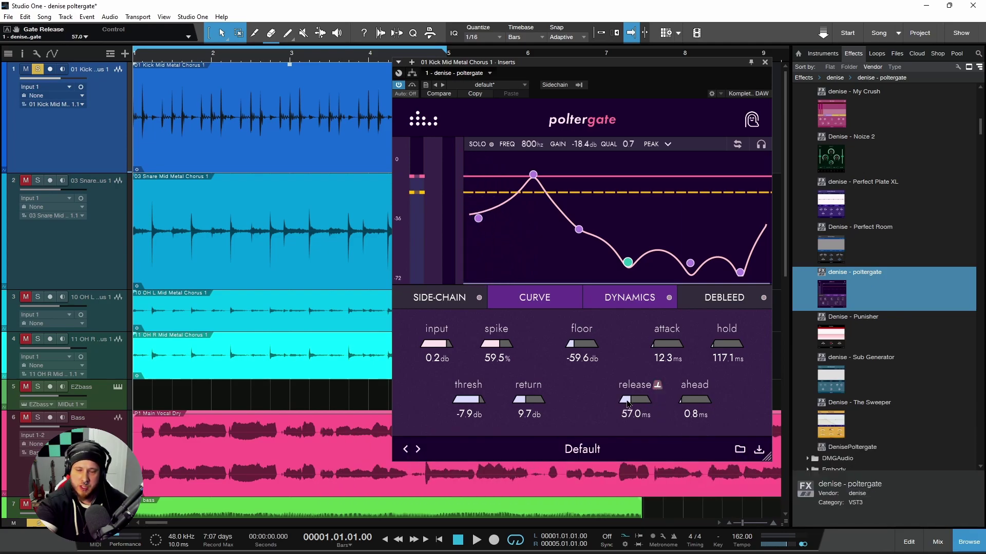
{"action": "key", "text": "space"}
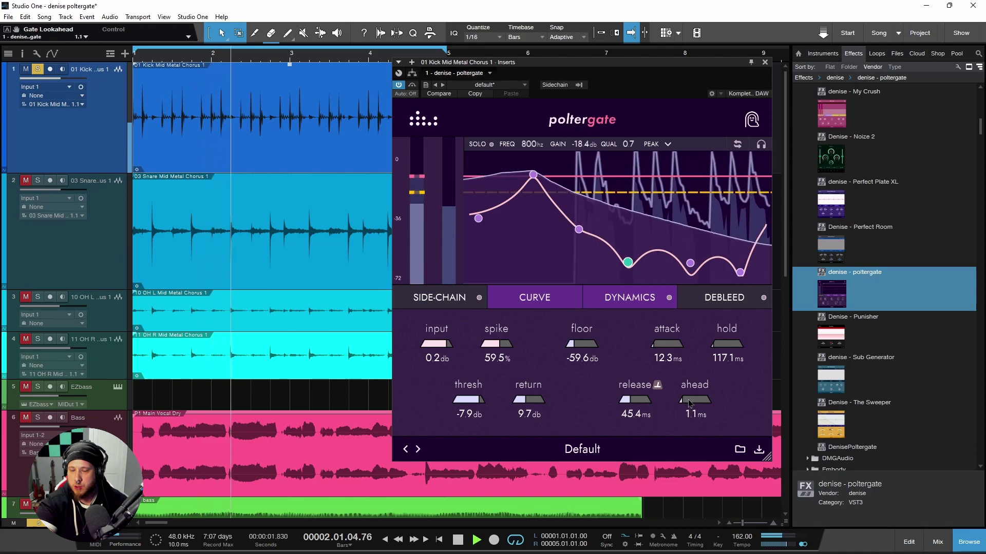
Adjust the gate's lookahead to 1.6 ms while checking it against the kick playback.
{"action": "left_click_drag", "start_coordinate": [686, 405], "coordinate": [707, 404]}
{"action": "key", "text": "space"}
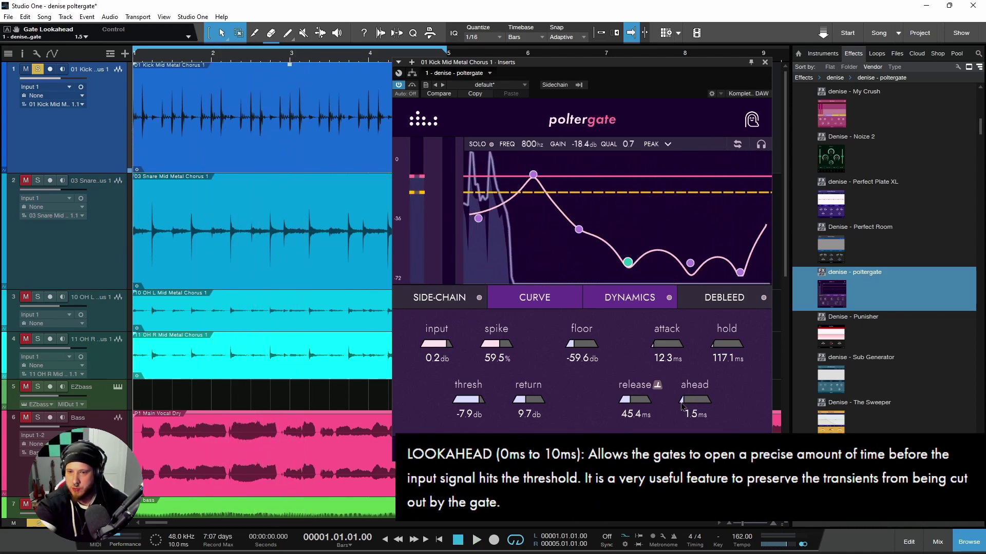
{"action": "key", "text": "space"}
{"action": "key", "text": "space"}
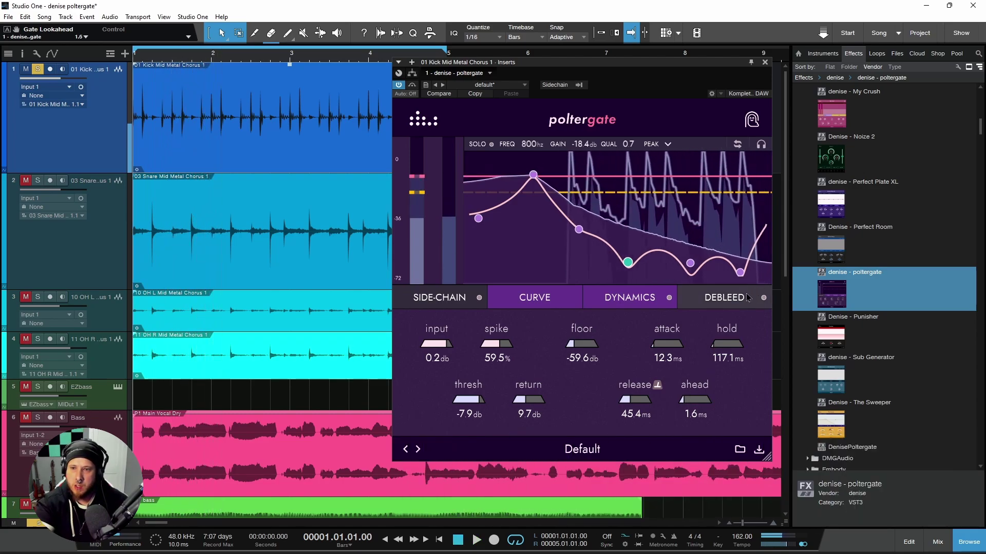
Enable the debleed section and set its lp amount to 51.9% and hp amount to 24.6%.
{"action": "left_click", "coordinate": [728, 298]}
{"action": "left_click", "coordinate": [764, 298]}
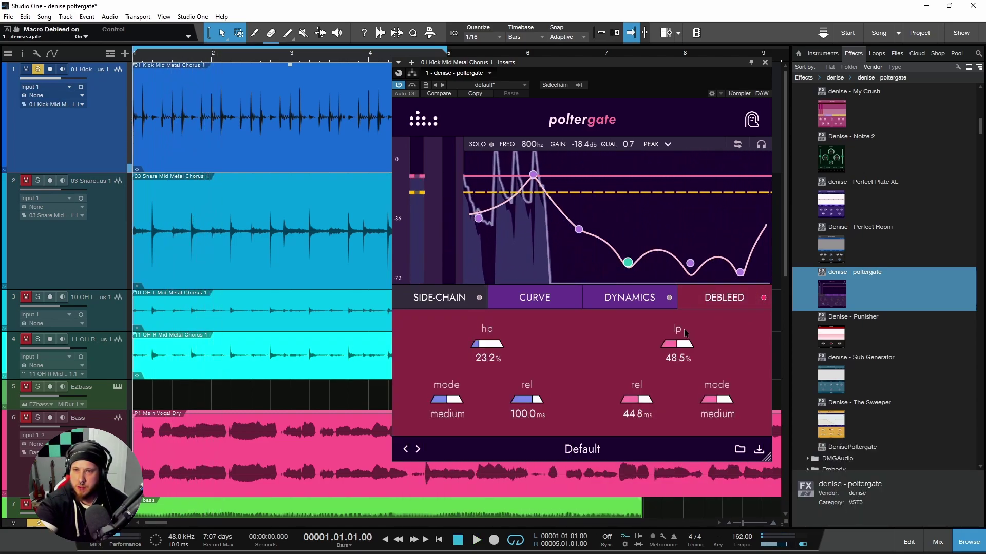
{"action": "key", "text": "space"}
{"action": "mouse_move", "coordinate": [677, 344]}
{"action": "left_mouse_down"}
{"action": "mouse_move", "coordinate": [662, 350]}
{"action": "mouse_move", "coordinate": [667, 331]}
{"action": "left_mouse_up"}
{"action": "left_click_drag", "start_coordinate": [487, 344], "coordinate": [480, 348]}
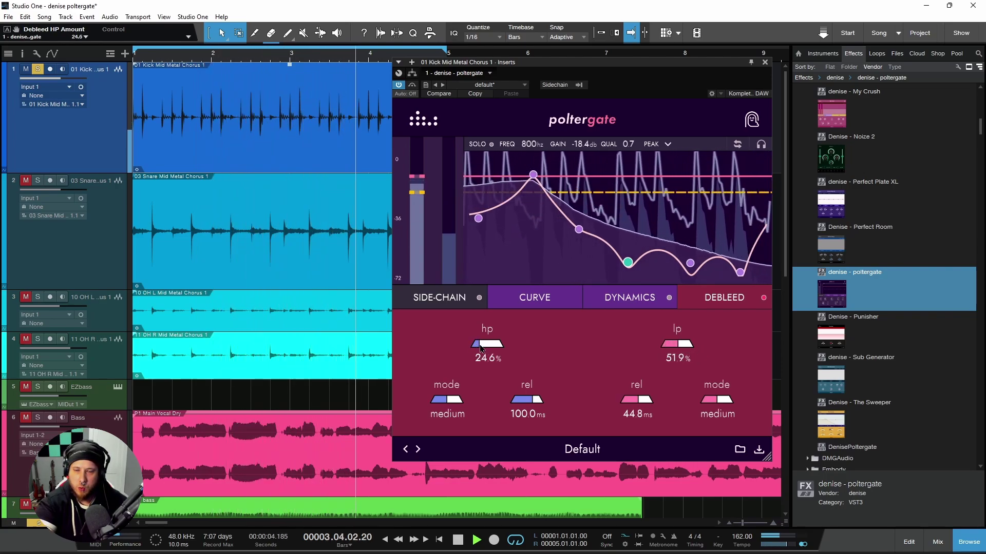
Enable the dynamics section and set punch to 43.7%, fat to 42.4% and duration to 19.1%.
{"action": "left_click", "coordinate": [630, 298]}
{"action": "key", "text": "space"}
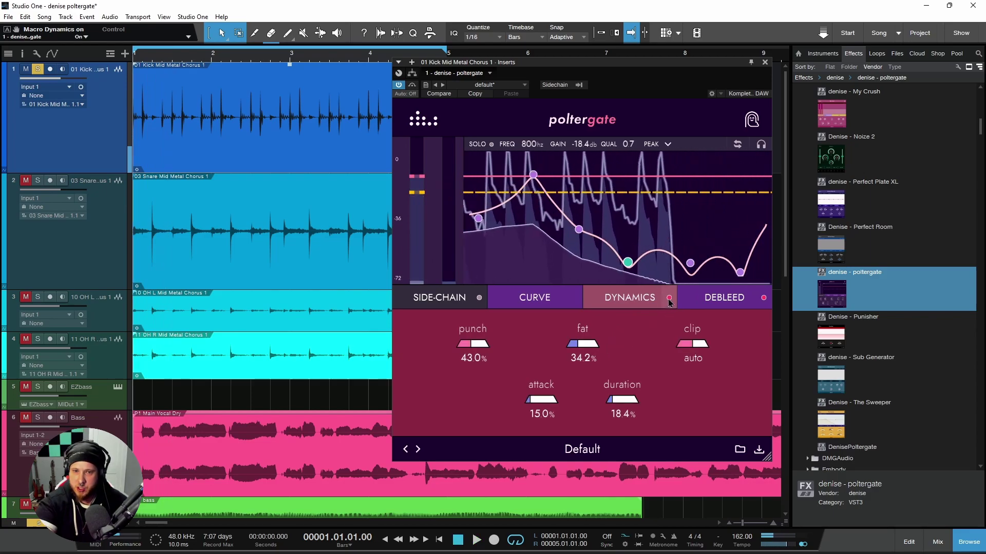
{"action": "left_click", "coordinate": [468, 349]}
{"action": "key", "text": "space"}
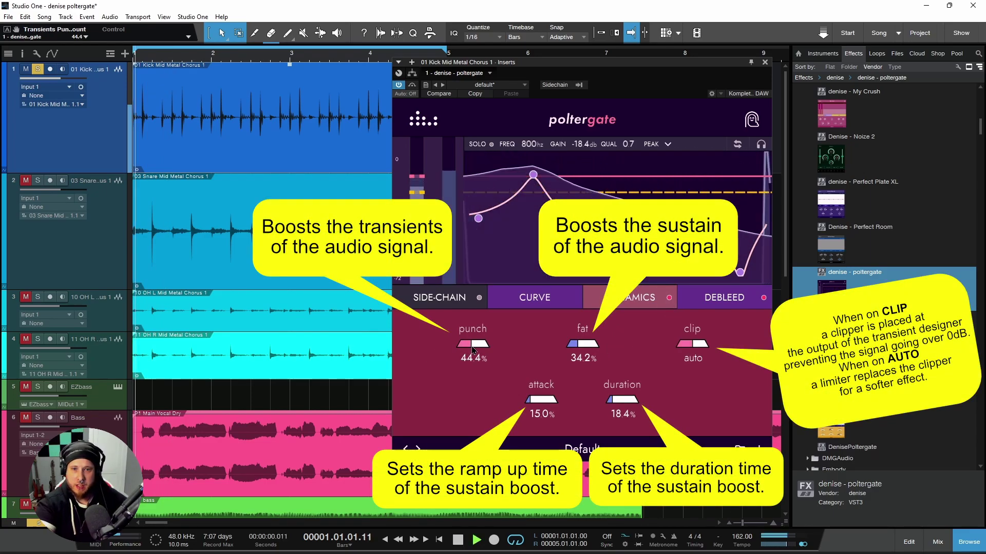
{"action": "left_click_drag", "start_coordinate": [477, 349], "coordinate": [472, 349]}
{"action": "left_click_drag", "start_coordinate": [580, 349], "coordinate": [584, 349]}
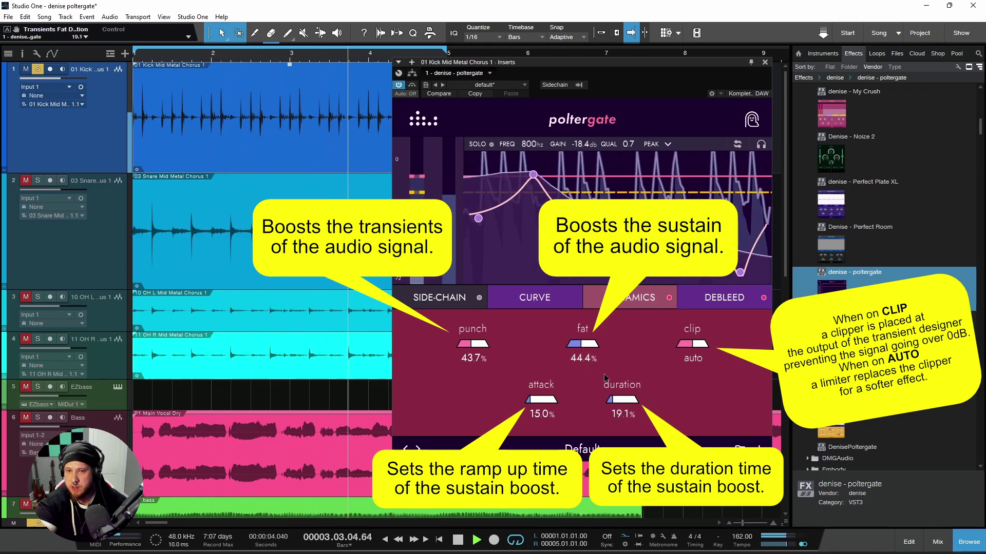
{"action": "key", "text": "space"}
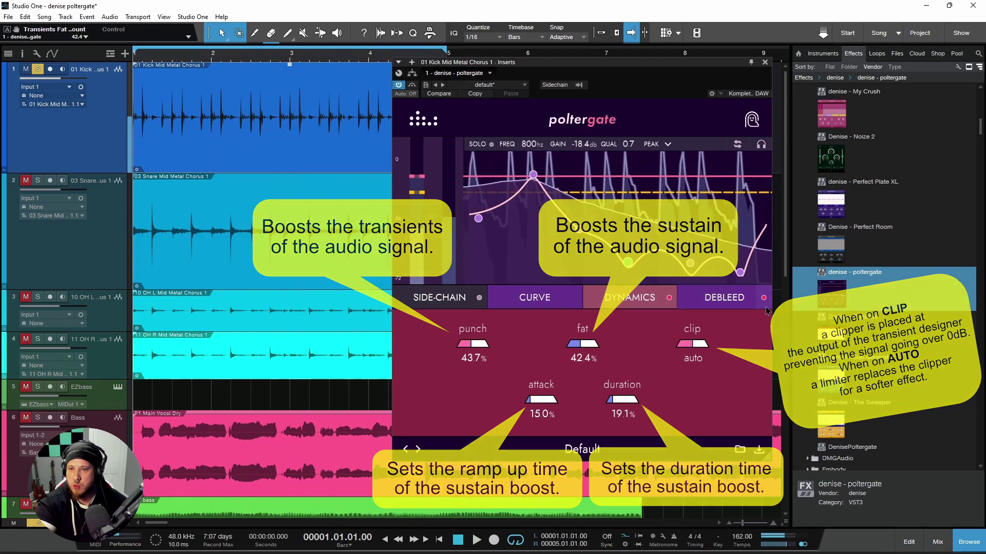
Move two middle curve bands to about 684 Hz at -20.9 dB and 306 Hz at -5.2 dB, and play the gated kick.
{"action": "left_click", "coordinate": [626, 263]}
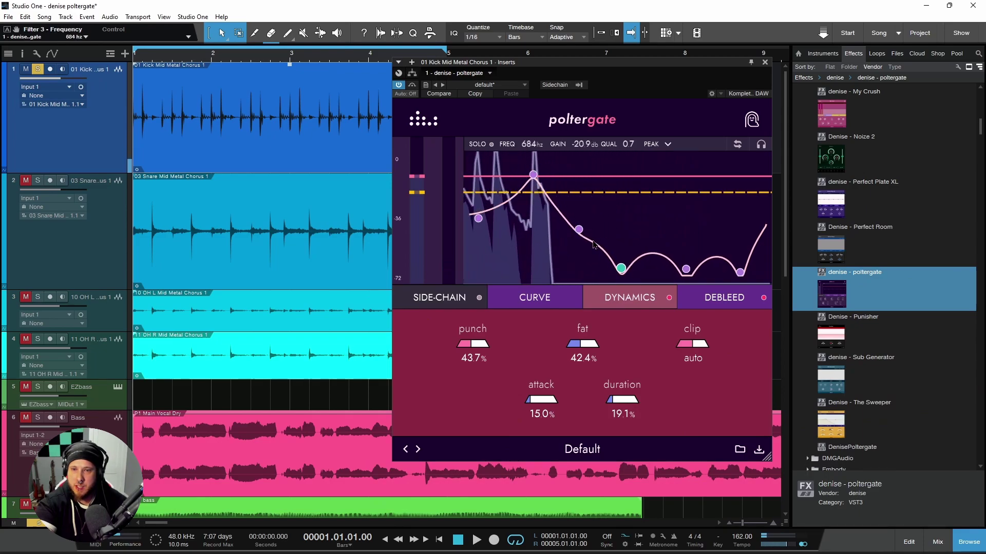
{"action": "left_click_drag", "start_coordinate": [579, 229], "coordinate": [586, 230]}
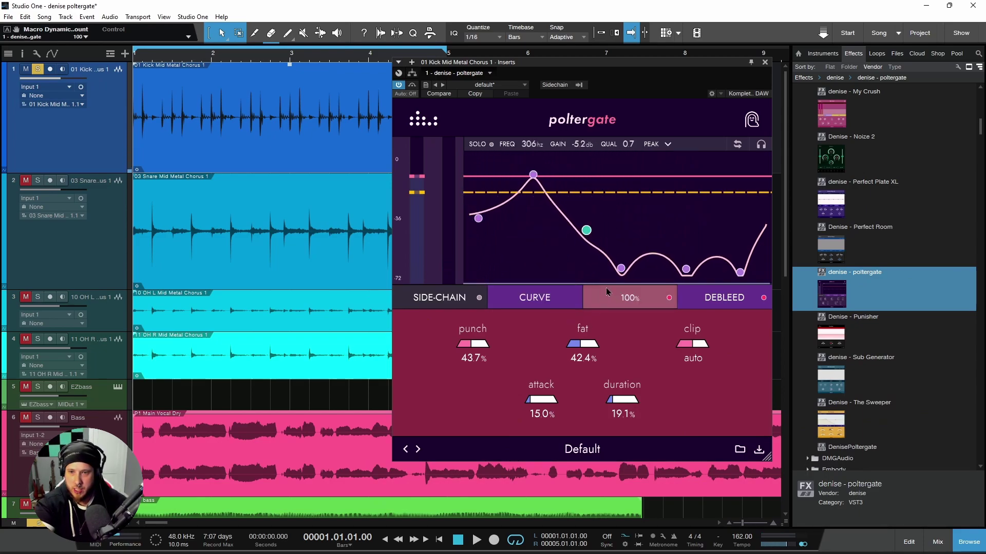
{"action": "left_click", "coordinate": [613, 302]}
{"action": "key", "text": "space"}
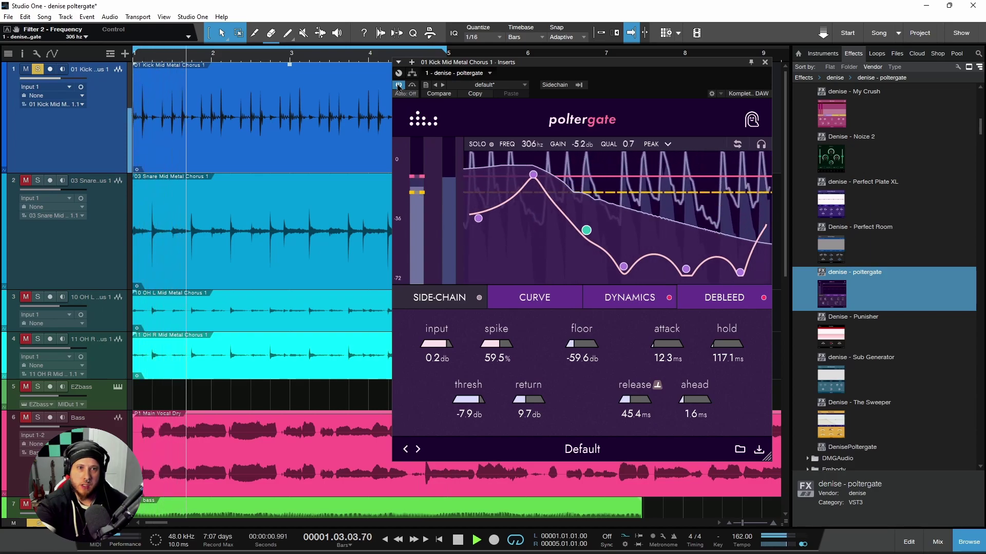
{"action": "key", "text": "space"}
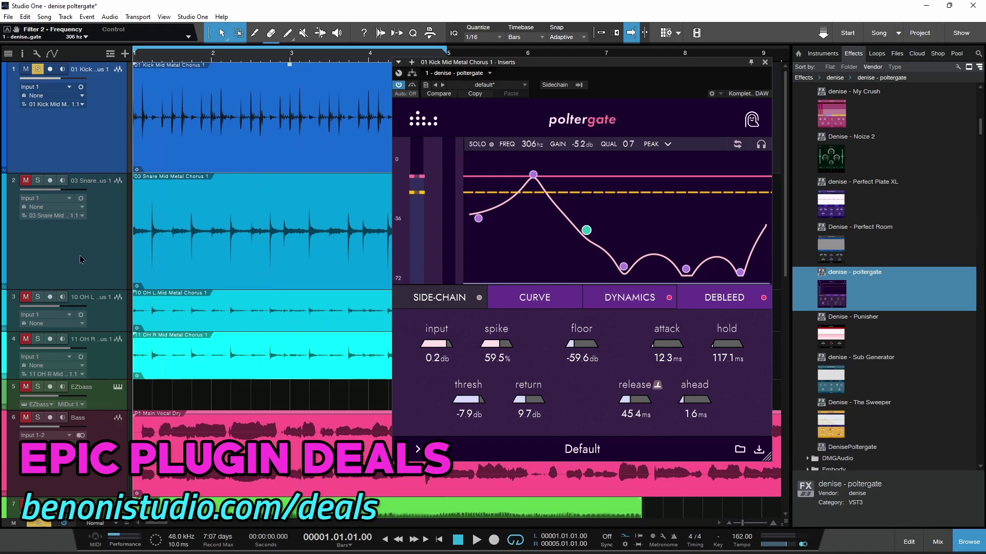
Solo the snare track in place of the kick and toggle the bypass of its gate plugin.
{"action": "left_click", "coordinate": [42, 182]}
{"action": "left_click", "coordinate": [37, 70]}
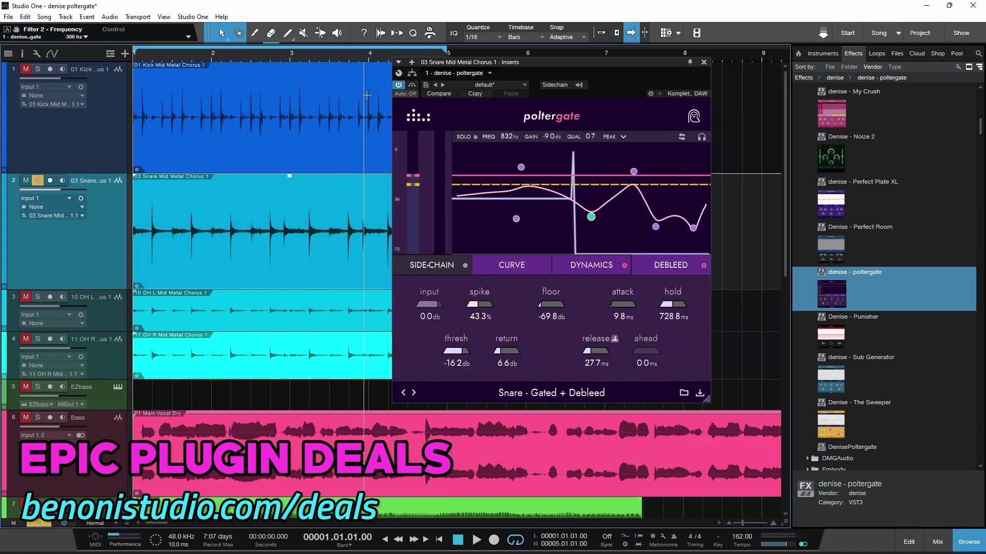
{"action": "left_click", "coordinate": [399, 86]}
{"action": "left_click_drag", "start_coordinate": [544, 62], "coordinate": [604, 71]}
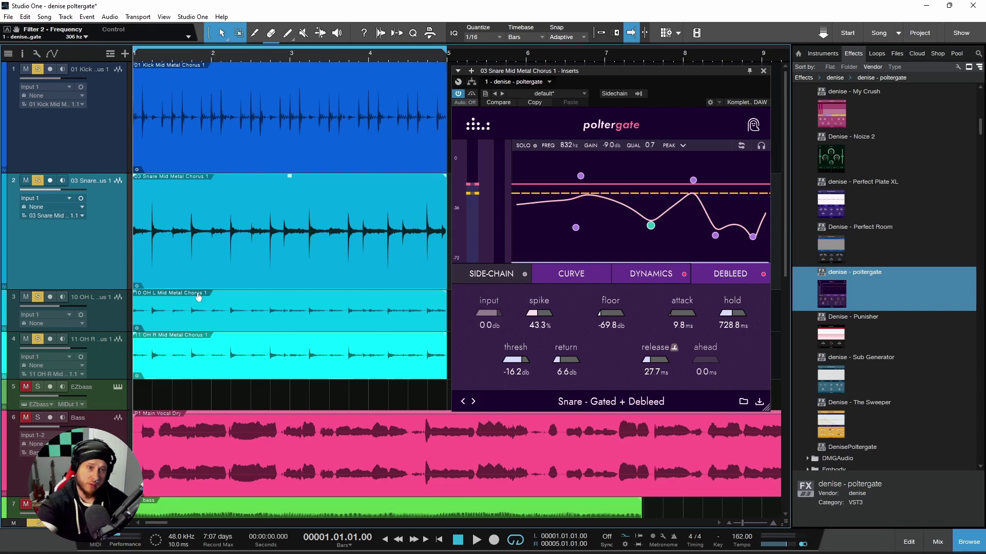
Play the soloed kick, snare and both overhead tracks together with the gates active.
{"action": "key", "text": "space"}
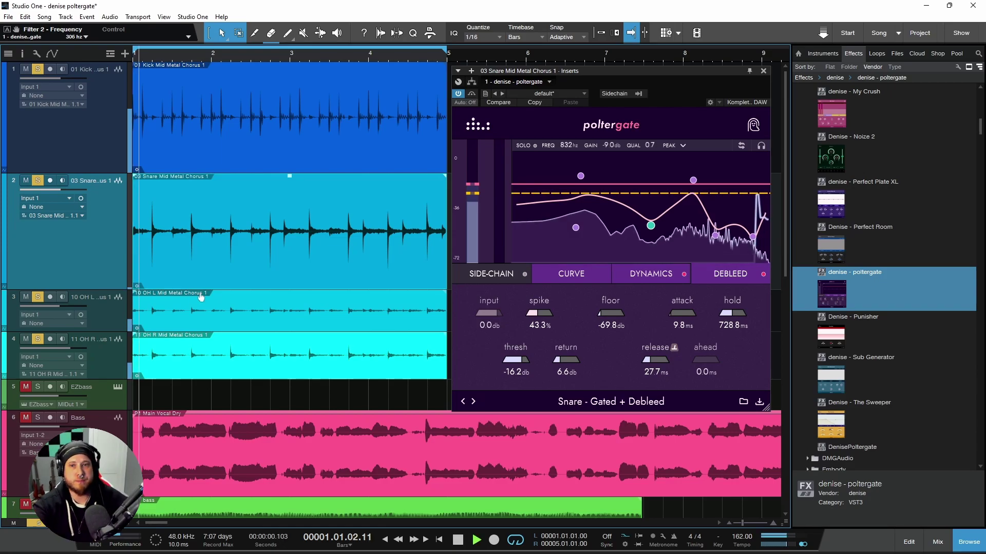
{"action": "left_click_drag", "start_coordinate": [704, 78], "coordinate": [702, 72]}
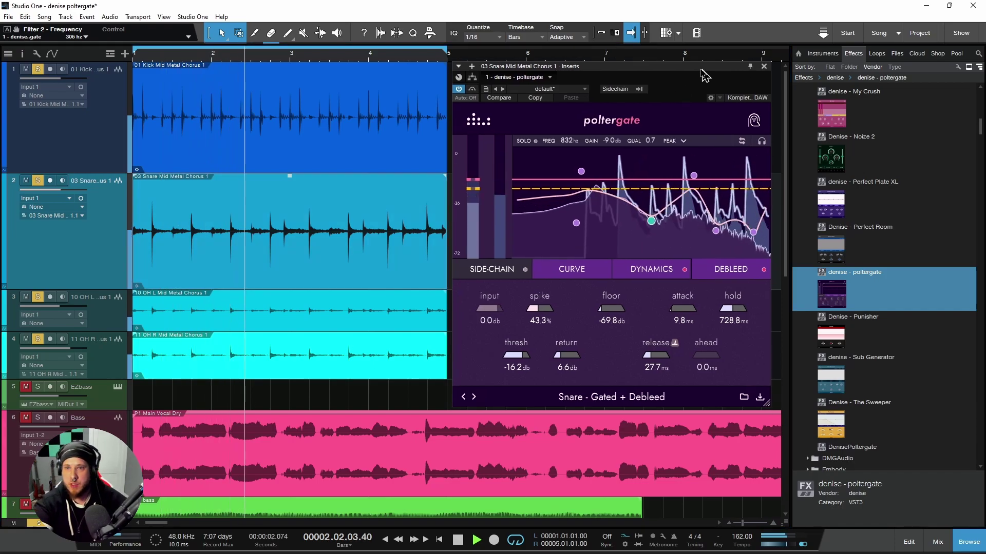
{"action": "key", "text": "space"}
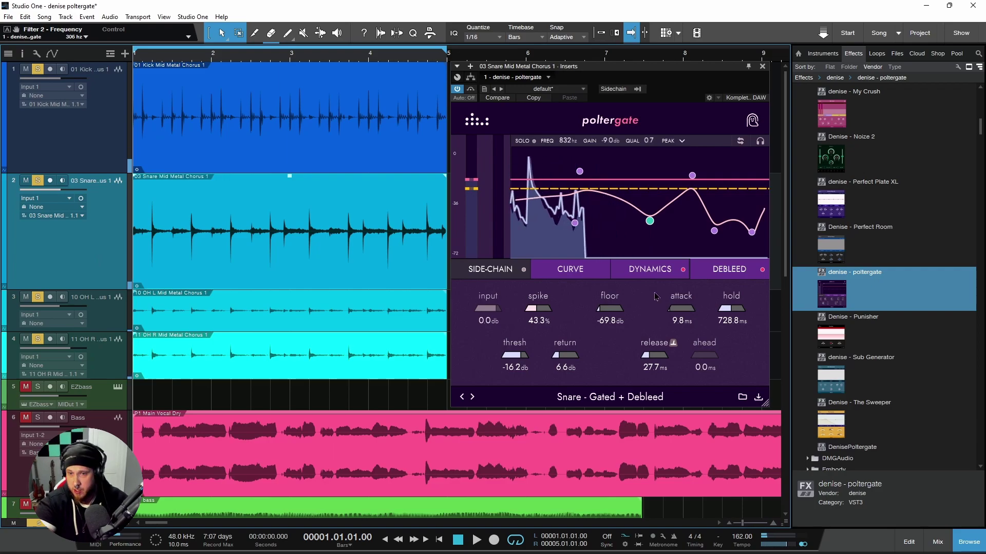
Show the dynamics settings of the snare's gate and of the kick's gate.
{"action": "left_click", "coordinate": [649, 269]}
{"action": "left_click", "coordinate": [56, 127]}
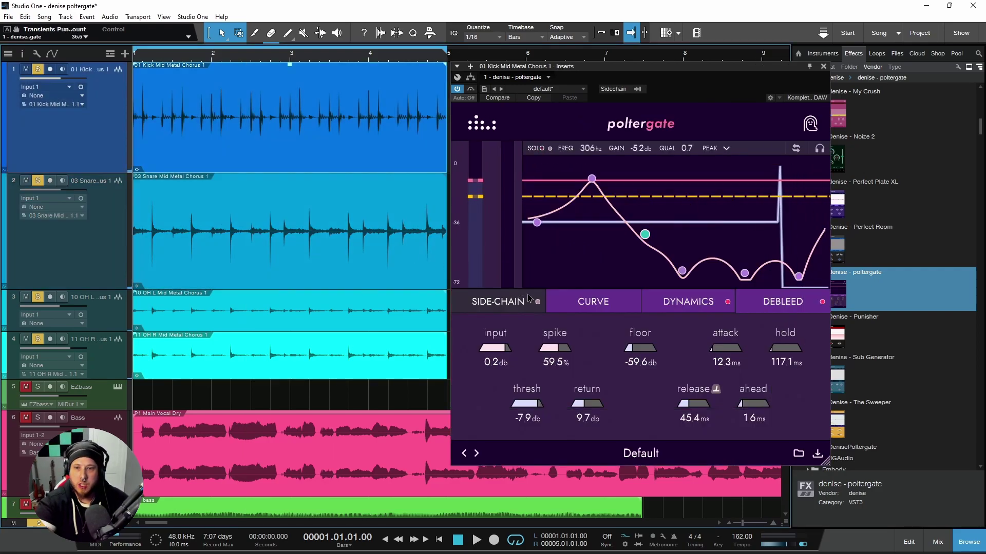
{"action": "left_click", "coordinate": [677, 312]}
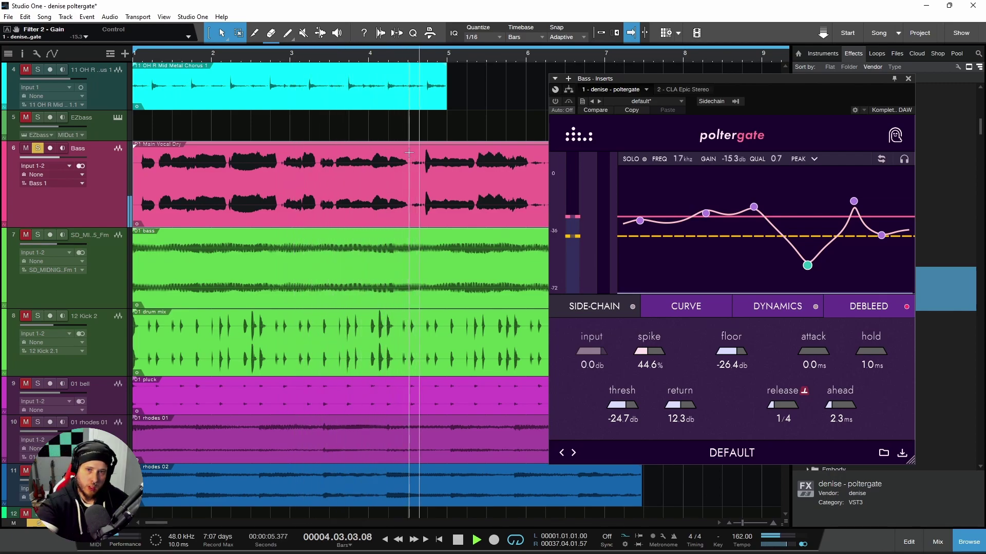
Activate the vocal's gate, set its threshold to -27.4 dB and move the deepest curve band to 1.8 kHz at -11.1 dB.
{"action": "left_click", "coordinate": [376, 62]}
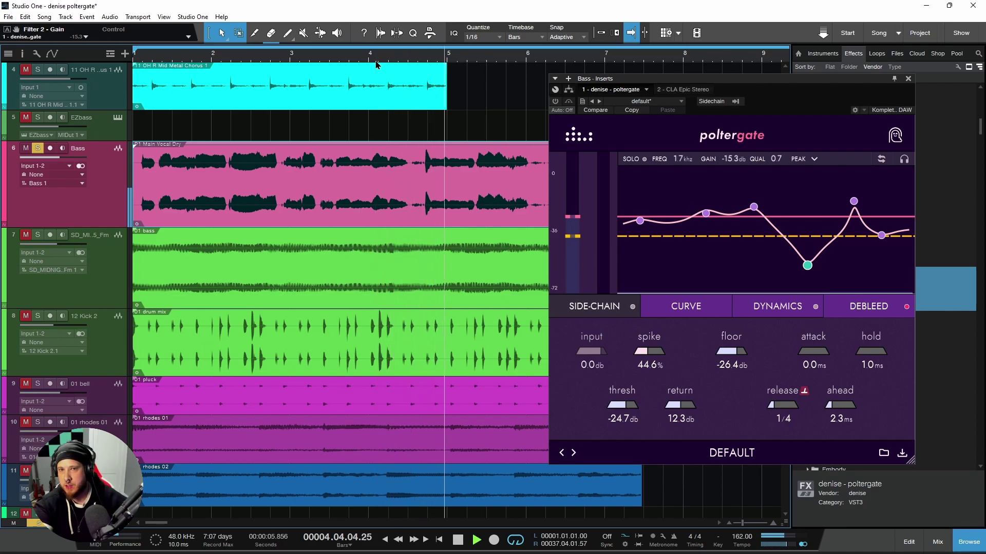
{"action": "left_click_drag", "start_coordinate": [736, 82], "coordinate": [718, 76]}
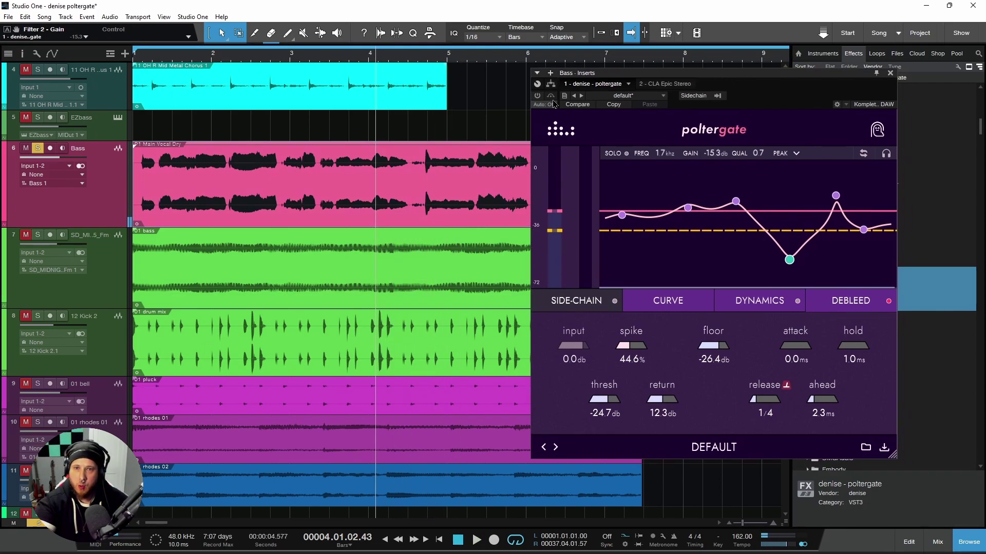
{"action": "scroll", "coordinate": [611, 400], "scroll_direction": "down", "scroll_amount": 3}
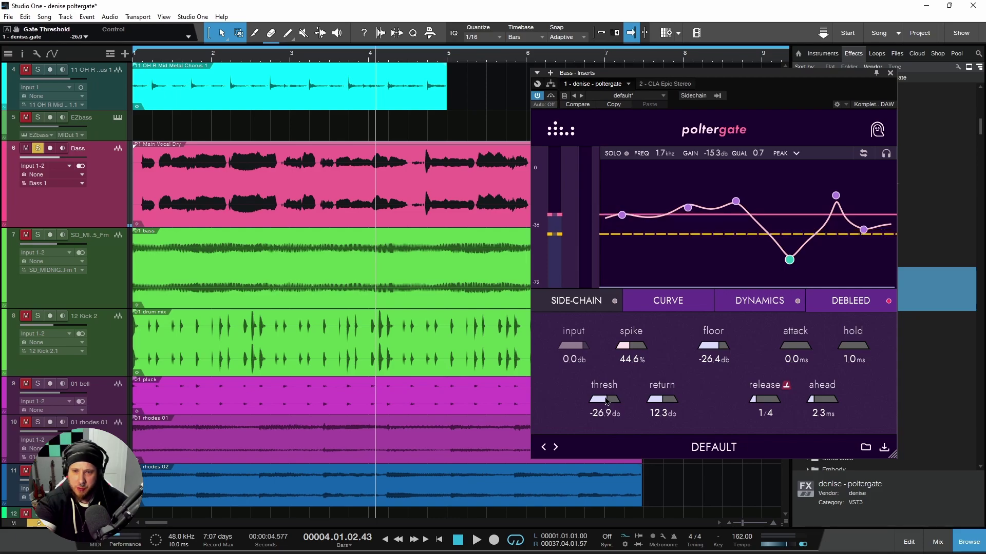
{"action": "left_click_drag", "start_coordinate": [794, 256], "coordinate": [794, 252]}
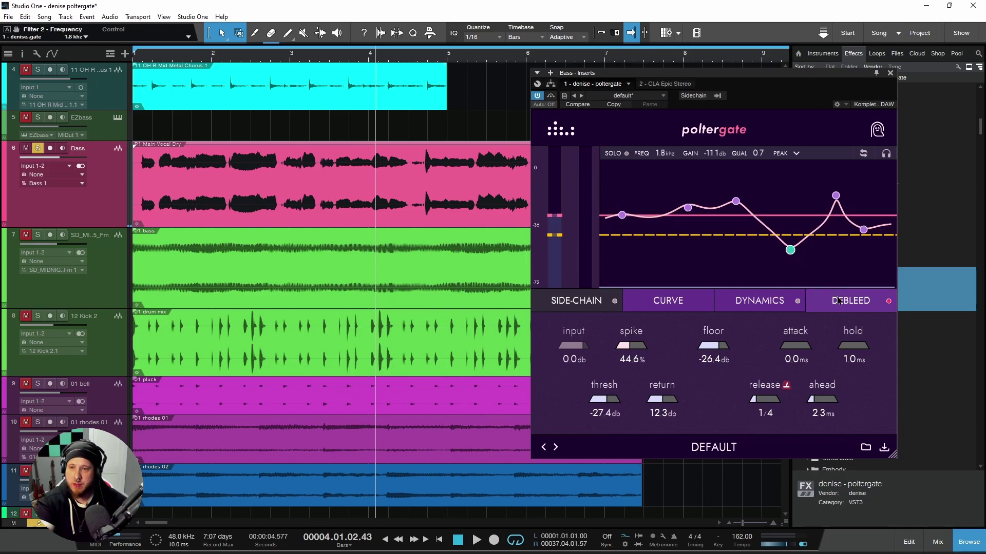
Audition the gated vocal and set the gate's debleed low-pass amount to 66.2%.
{"action": "left_click", "coordinate": [838, 301]}
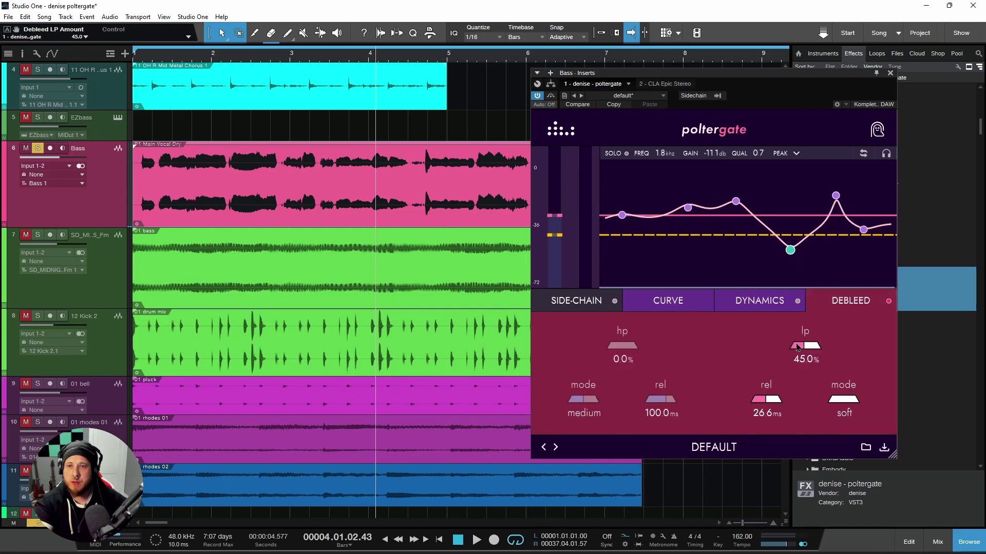
{"action": "key", "text": "space"}
{"action": "left_click_drag", "start_coordinate": [685, 78], "coordinate": [713, 77]}
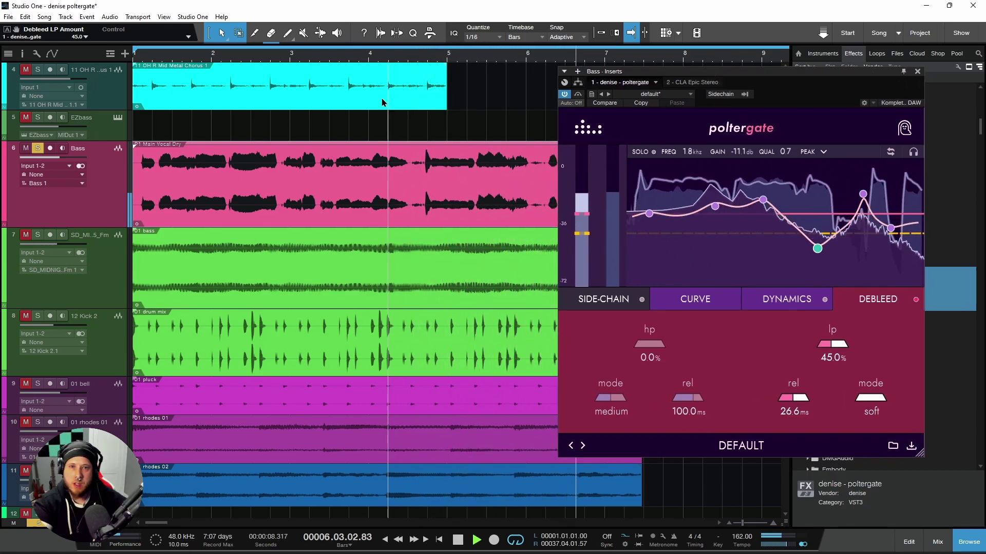
{"action": "key", "text": "space"}
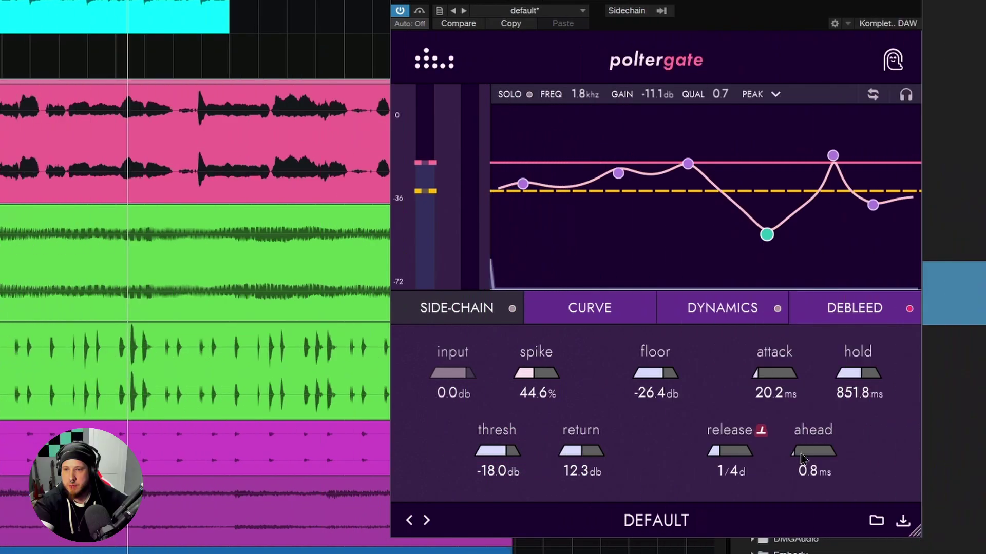
{"action": "key", "text": "space"}
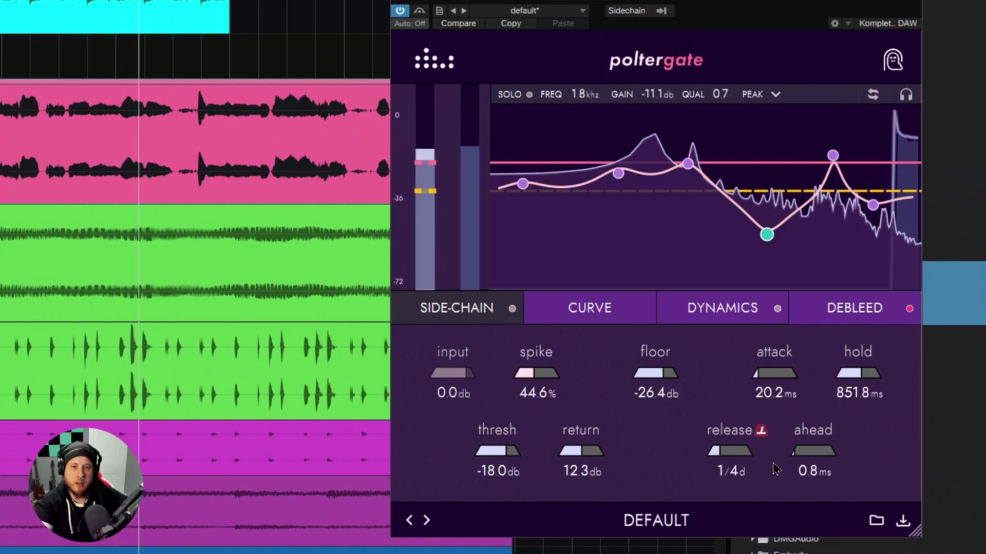
{"action": "left_click", "coordinate": [867, 311]}
{"action": "mouse_move", "coordinate": [793, 374]}
{"action": "left_mouse_down"}
{"action": "mouse_move", "coordinate": [779, 380]}
{"action": "mouse_move", "coordinate": [808, 384]}
{"action": "mouse_move", "coordinate": [801, 379]}
{"action": "left_mouse_up"}
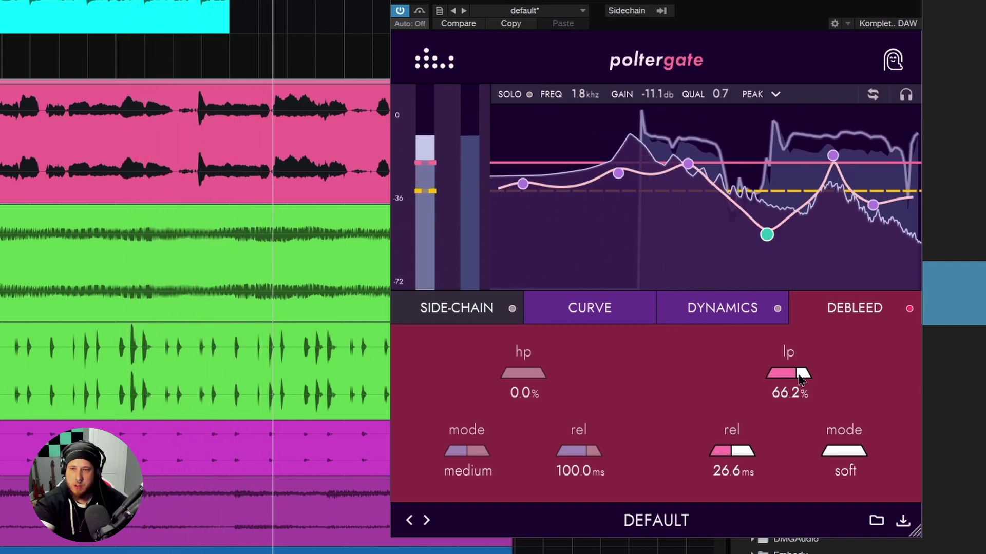
{"action": "key", "text": "space"}
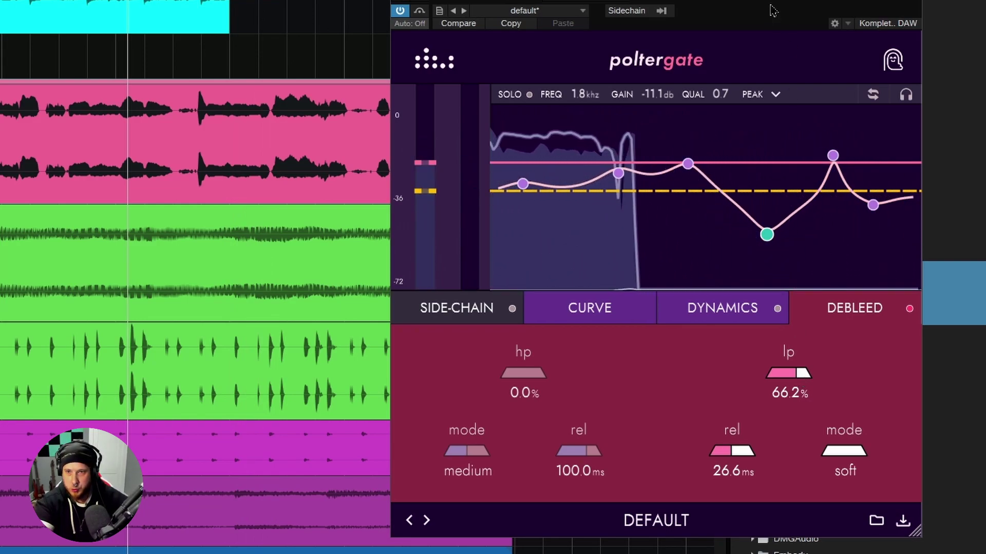
{"action": "left_click_drag", "start_coordinate": [651, 25], "coordinate": [662, 23]}
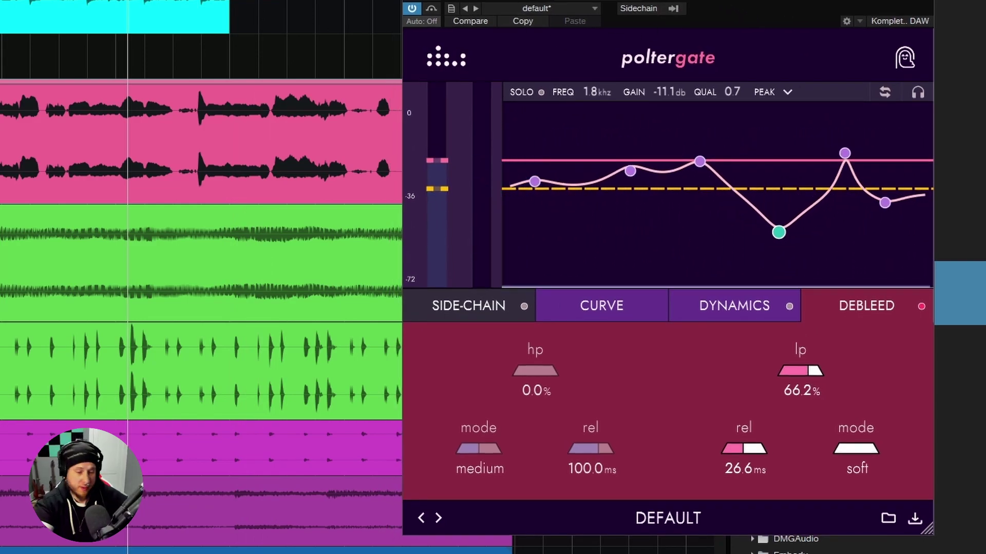
Play the vocal with the gate bypassed, show the gate's dynamics settings and close the plugin.
{"action": "key", "text": "space"}
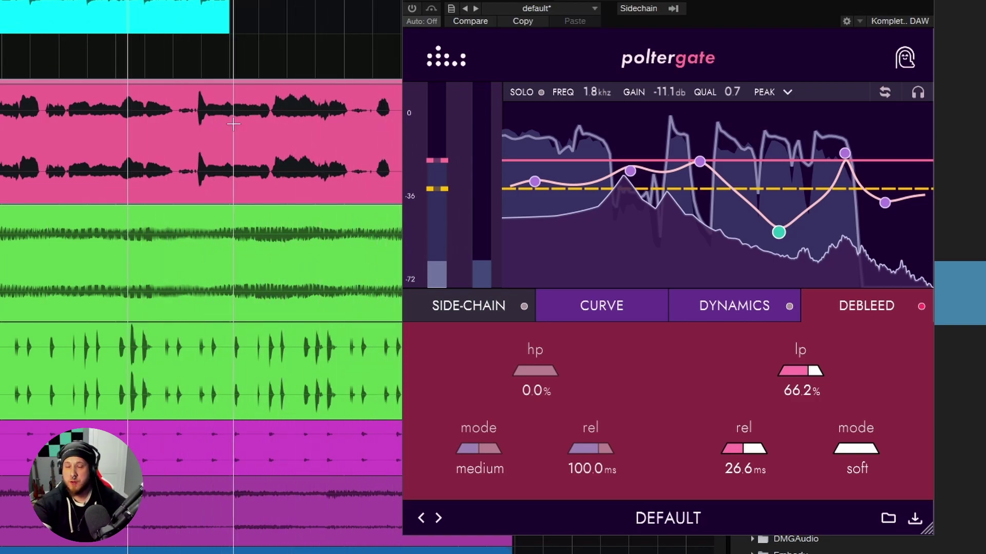
{"action": "key", "text": "space"}
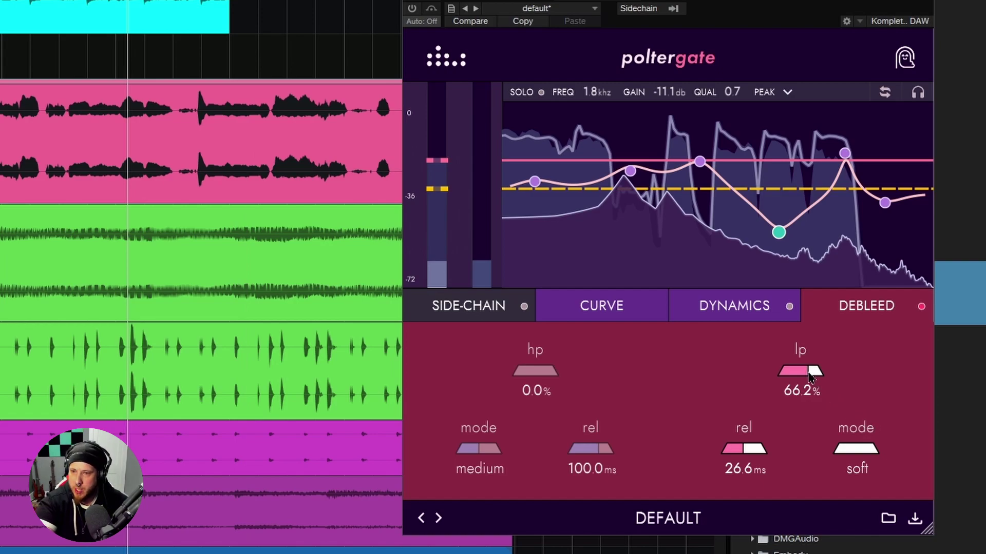
{"action": "left_click", "coordinate": [765, 305]}
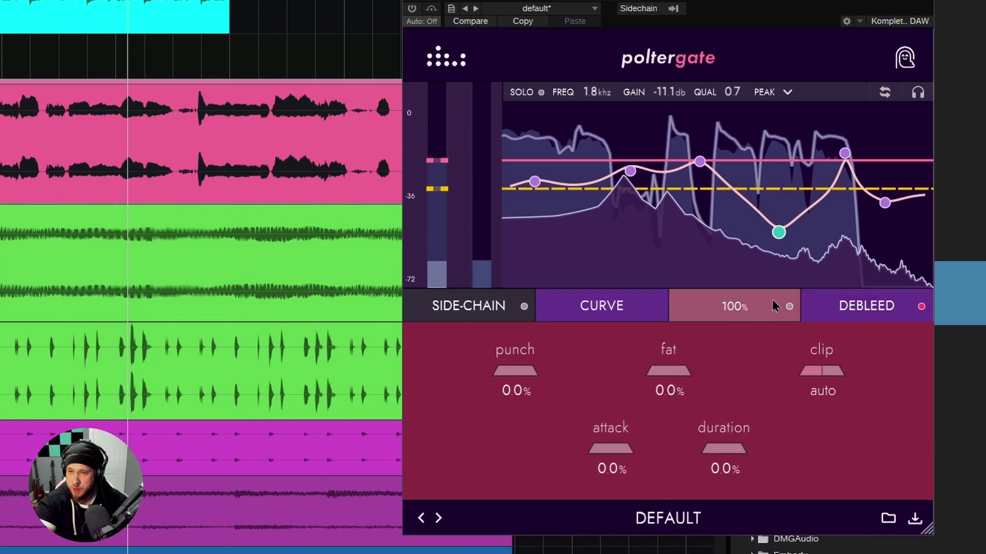
{"action": "left_click_drag", "start_coordinate": [745, 2], "coordinate": [706, 1]}
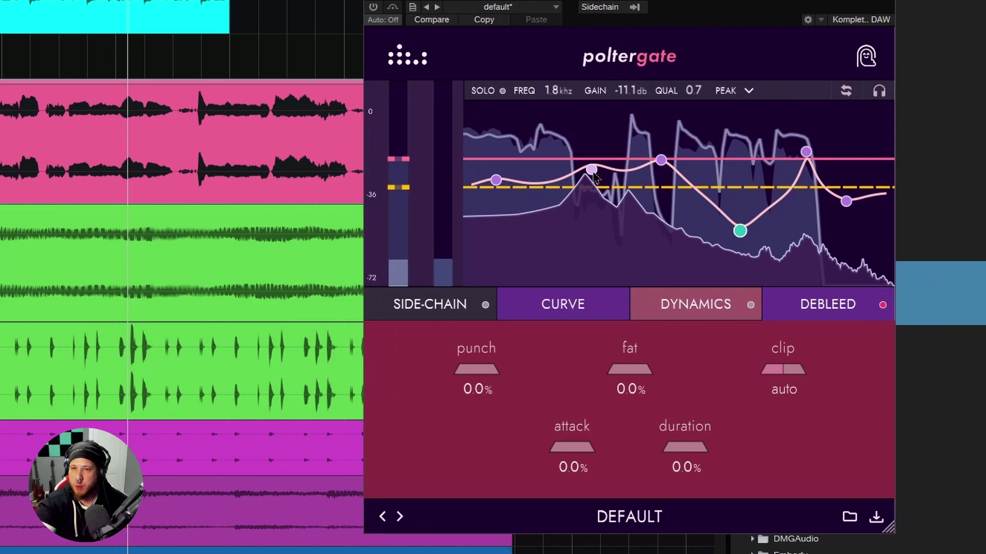
{"action": "left_click", "coordinate": [885, 0]}
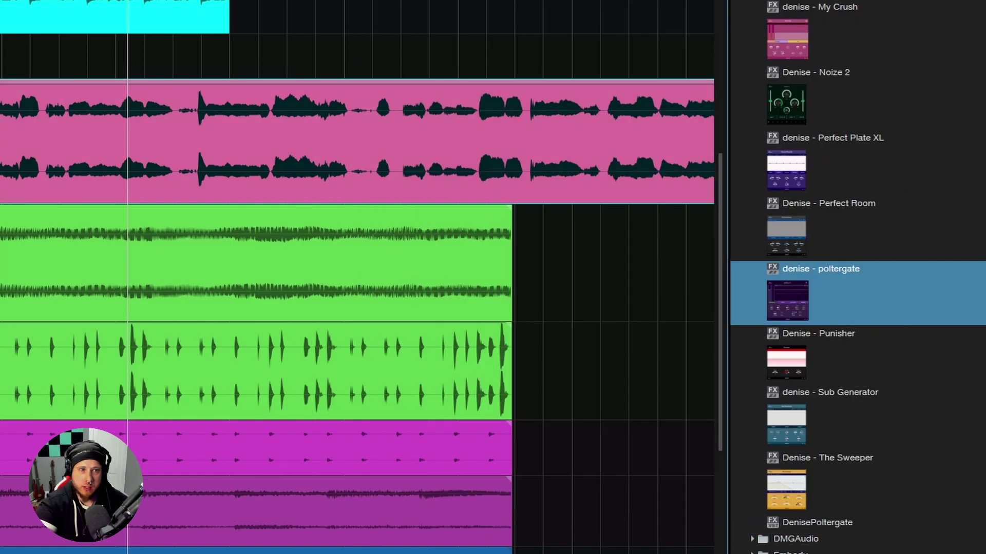
Take the bell and both rhodes tracks out of solo and play the gated bass with the drum mix.
{"action": "scroll", "coordinate": [356, 277], "scroll_direction": "down", "scroll_amount": 2}
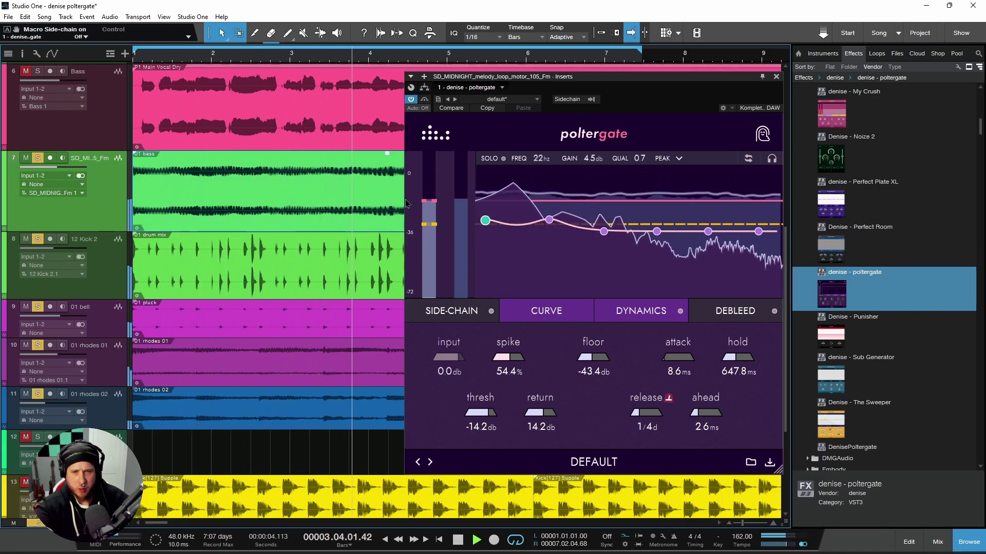
{"action": "left_click_drag", "start_coordinate": [37, 400], "coordinate": [37, 307]}
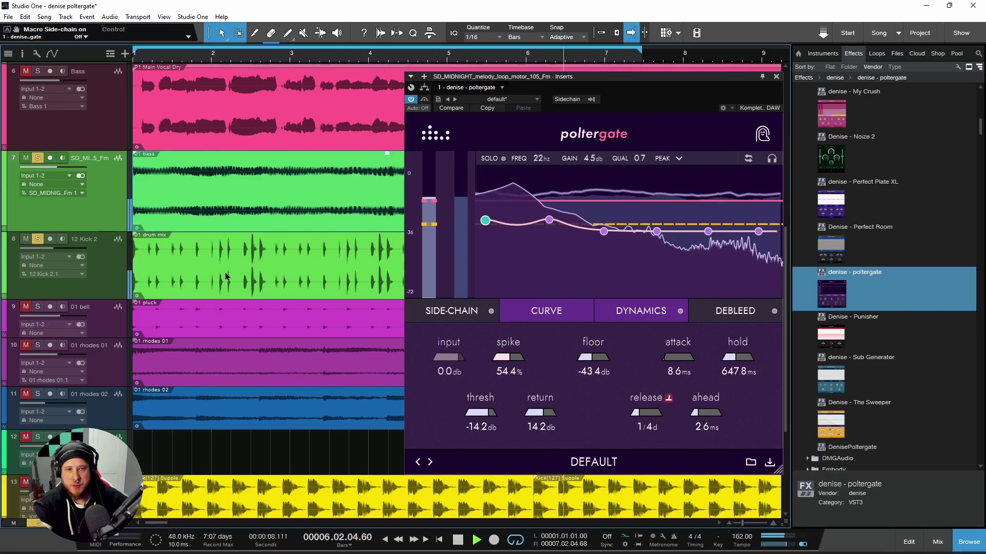
{"action": "key", "text": "space"}
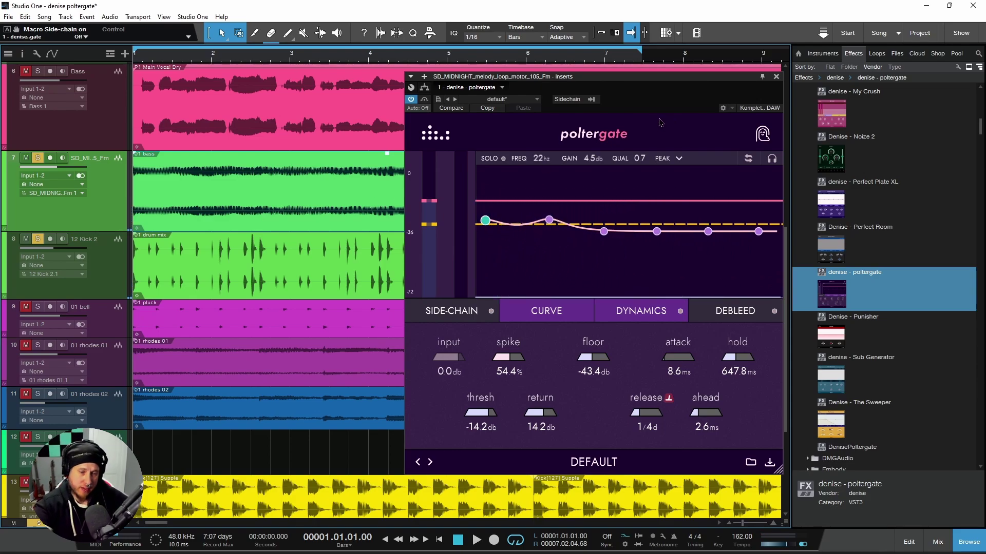
{"action": "key", "text": "space"}
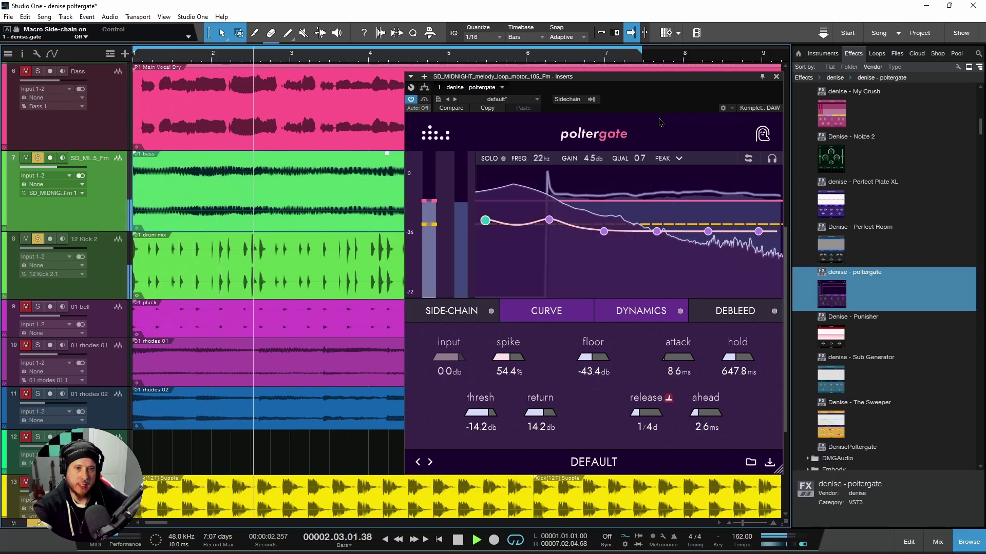
{"action": "key", "text": "space"}
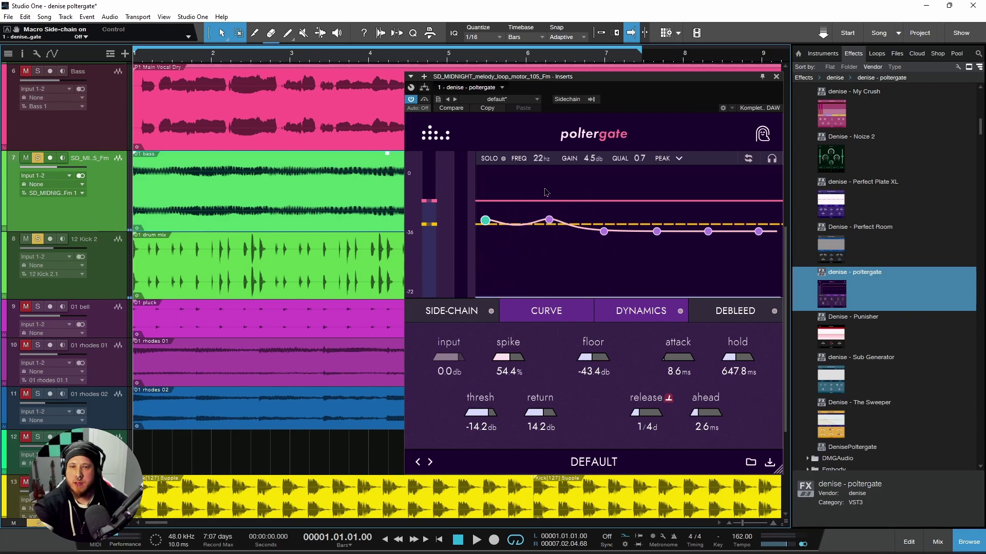
Turn on the side-chain in the bass's gate with the 12 Kick 2 track as its source.
{"action": "left_click", "coordinate": [490, 315]}
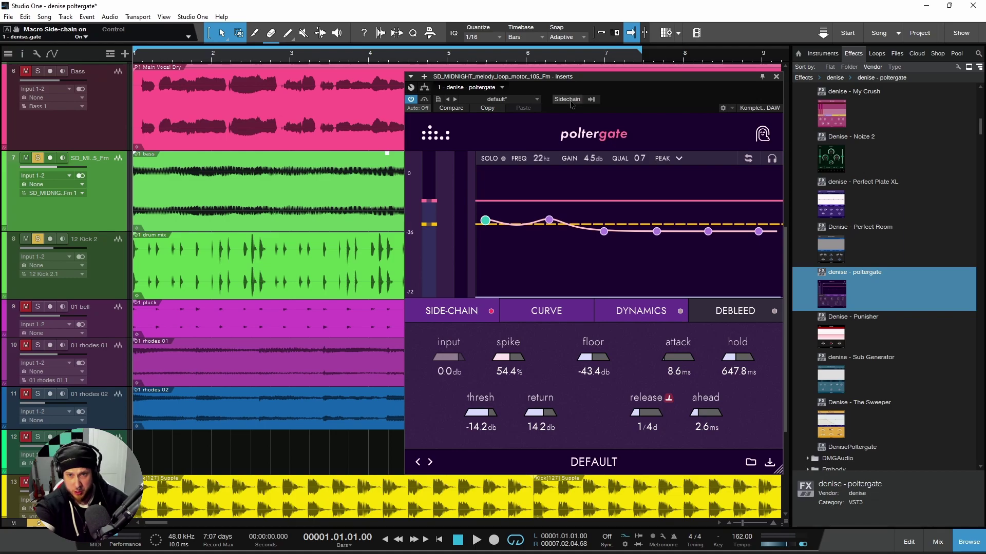
{"action": "left_click", "coordinate": [592, 101]}
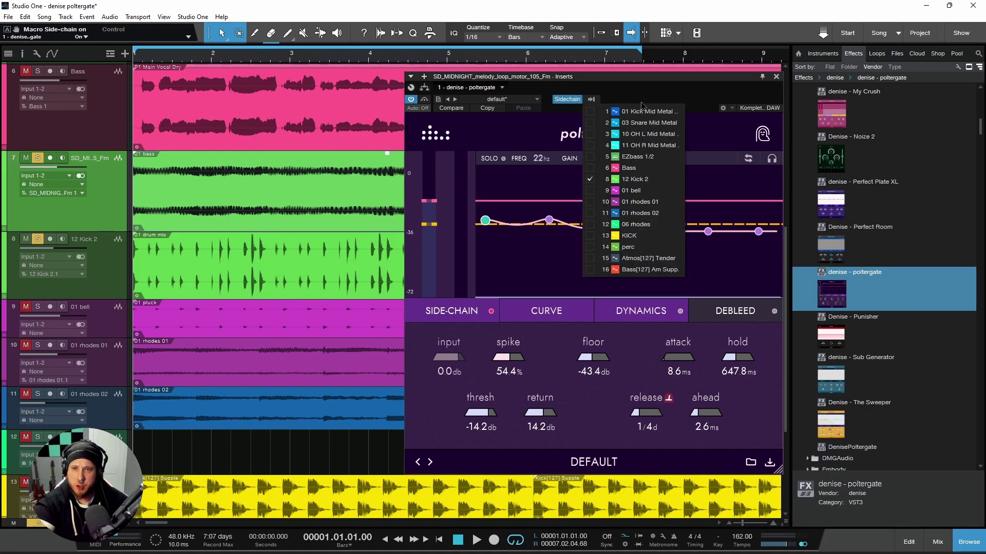
{"action": "left_click", "coordinate": [491, 163]}
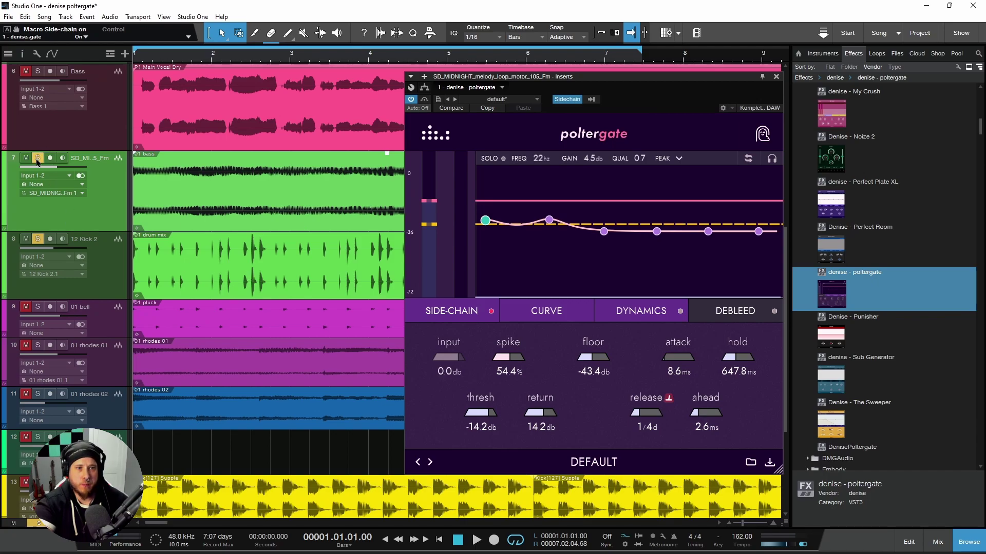
Play the soloed 12 Kick 2 drum track without the bass to hear the side-chain trigger.
{"action": "key", "text": "space"}
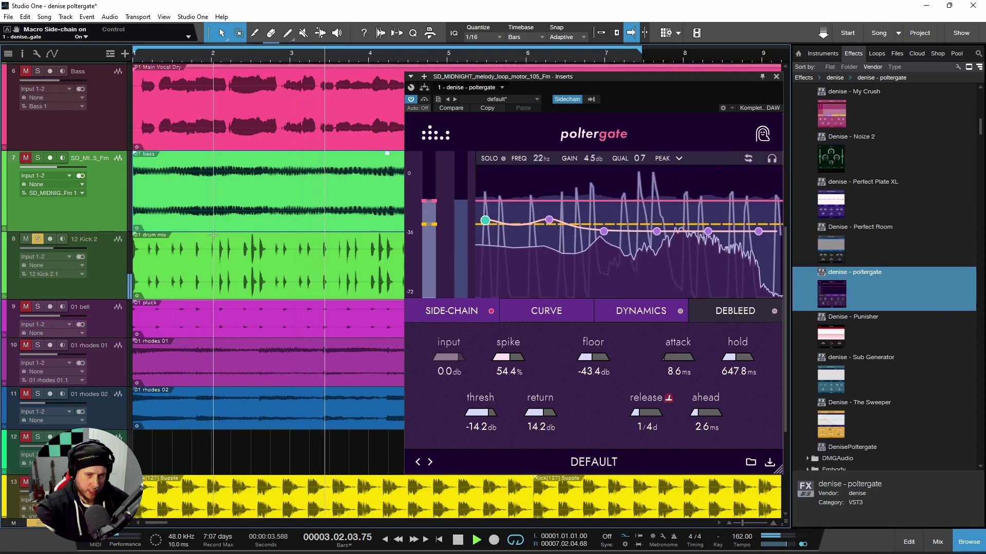
{"action": "key", "text": "space"}
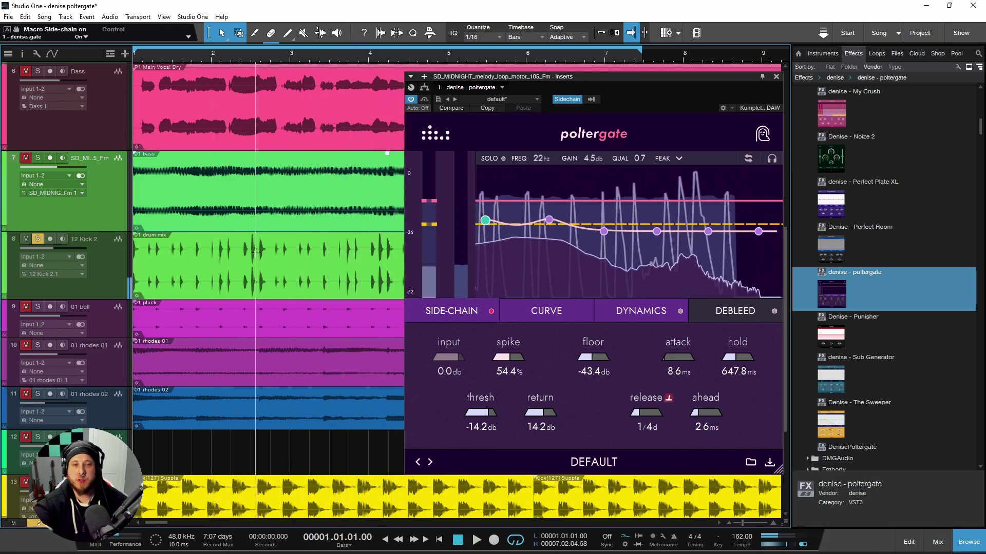
{"action": "key", "text": "space"}
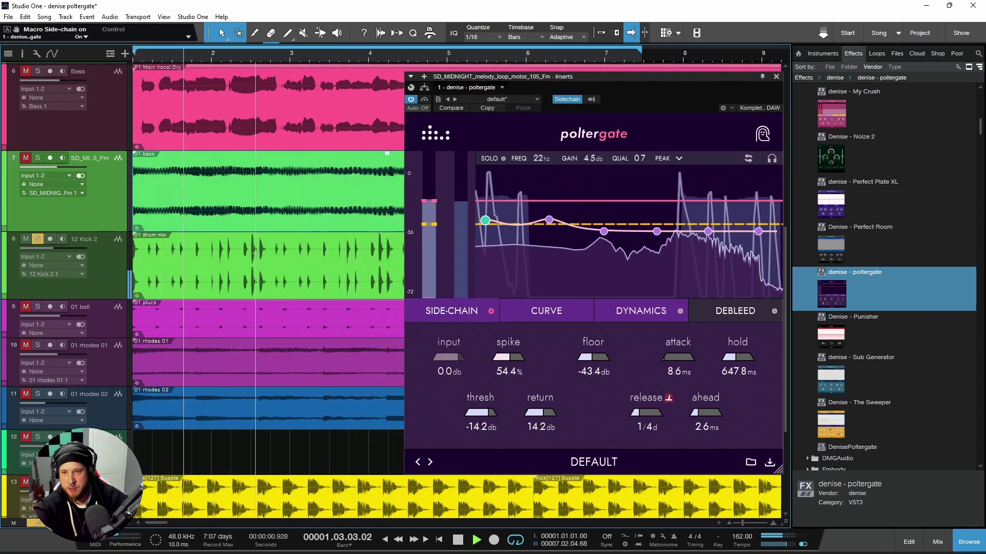
{"action": "key", "text": "space"}
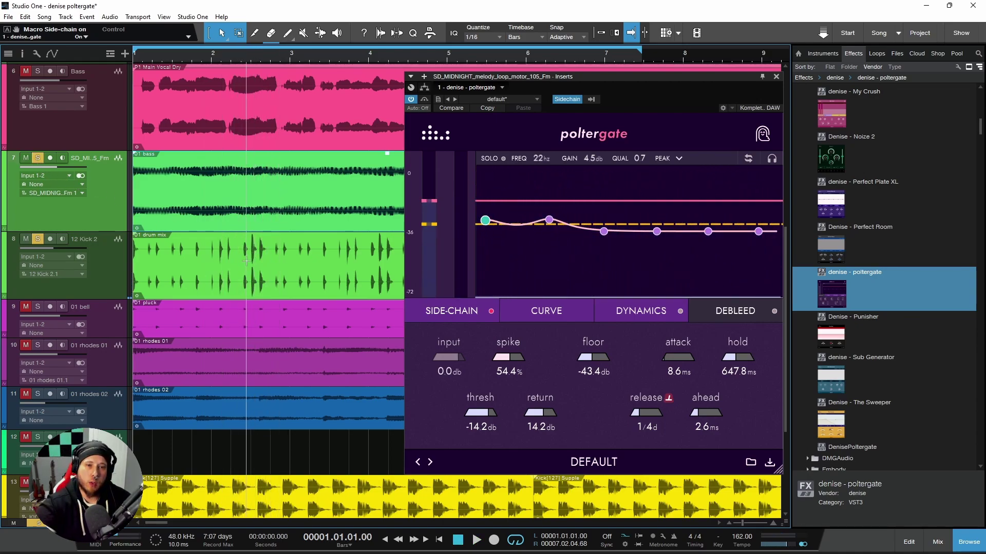
Play the side-chained bass together with the drums and set the gate's threshold to -15.8 dB.
{"action": "key", "text": "space"}
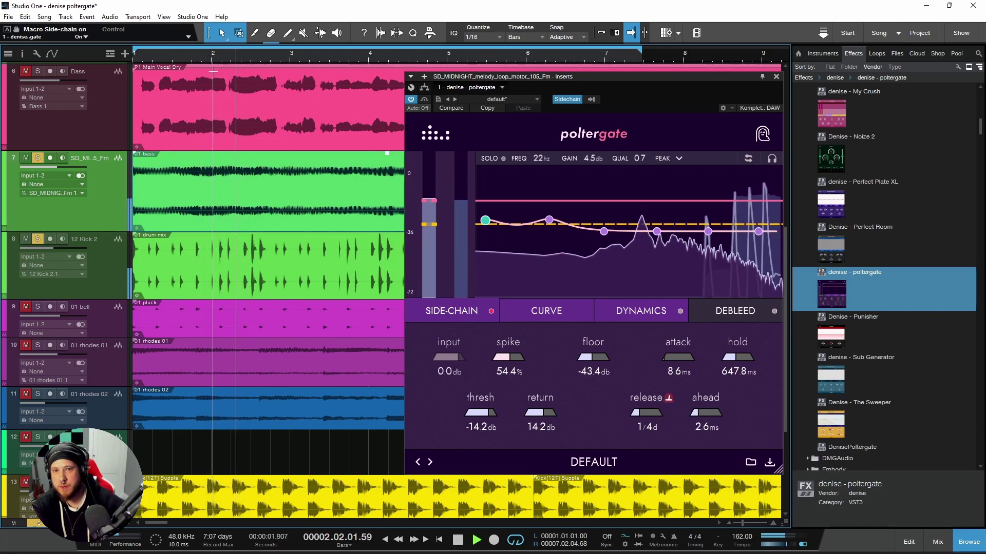
{"action": "key", "text": "space"}
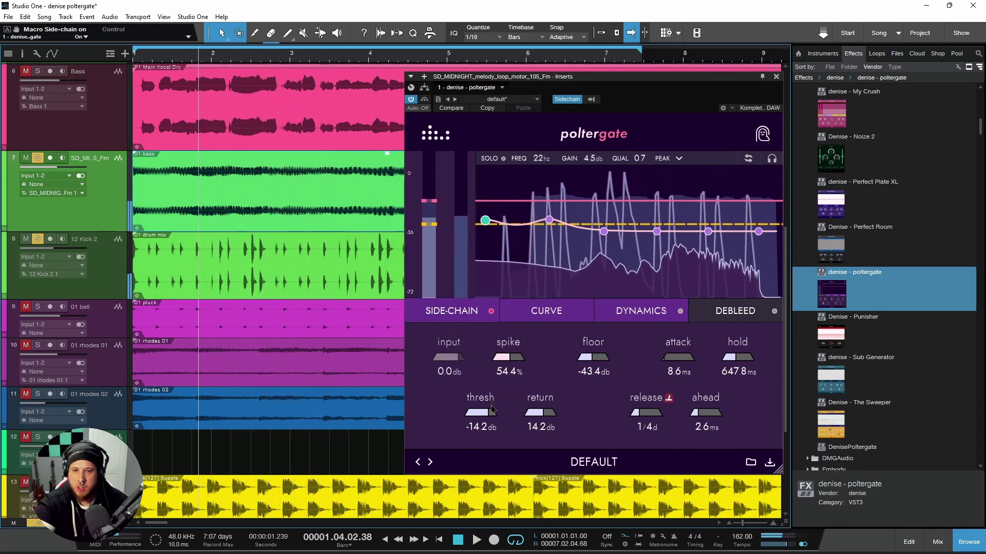
{"action": "left_click_drag", "start_coordinate": [488, 412], "coordinate": [489, 415]}
{"action": "key", "text": "space"}
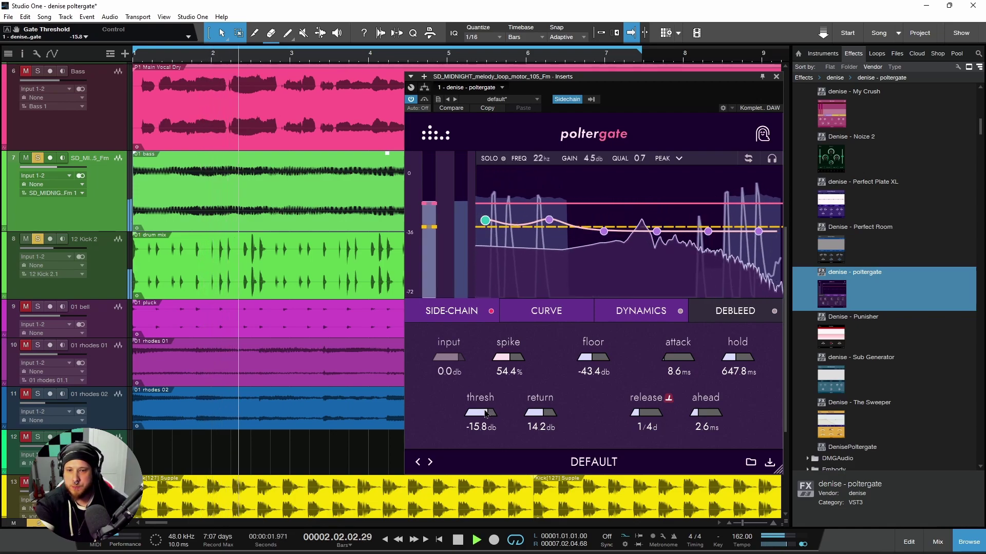
Audition the side-chain while setting its curve bands: 1.4 kHz -24.0 dB, 13.5 kHz about -20 dB, 100 Hz 11.5 dB, 358 Hz 1.0 dB.
{"action": "left_click", "coordinate": [772, 158]}
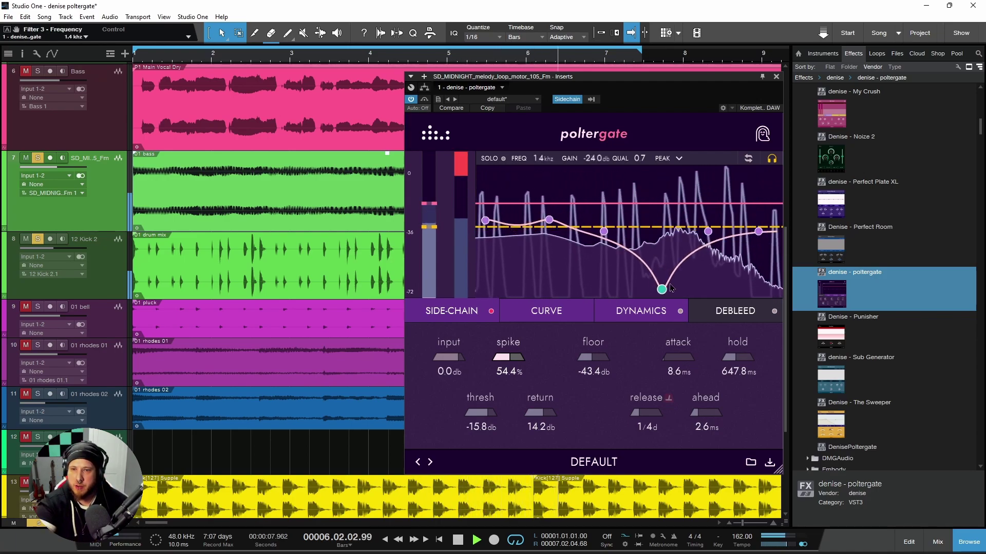
{"action": "left_click_drag", "start_coordinate": [759, 232], "coordinate": [759, 277]}
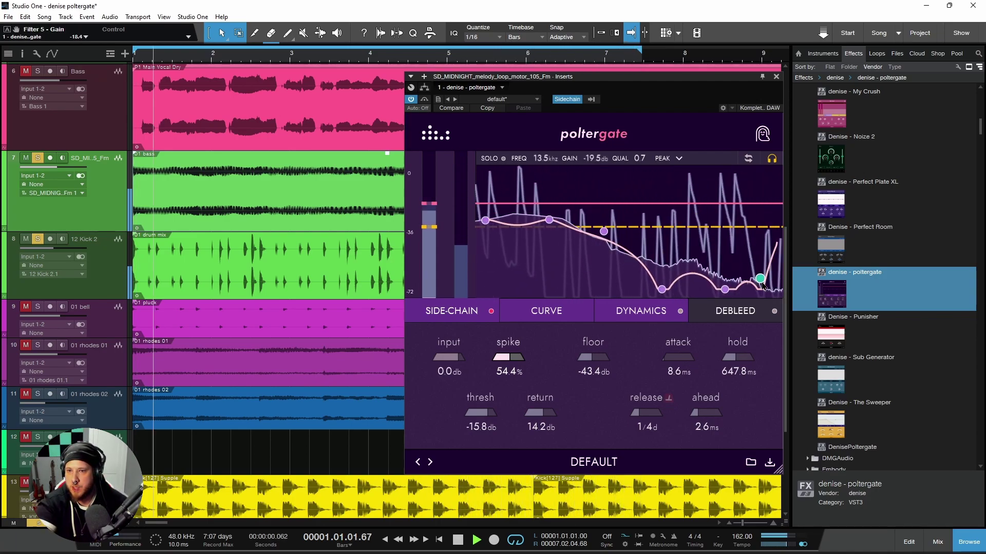
{"action": "left_click_drag", "start_coordinate": [549, 220], "coordinate": [550, 203]}
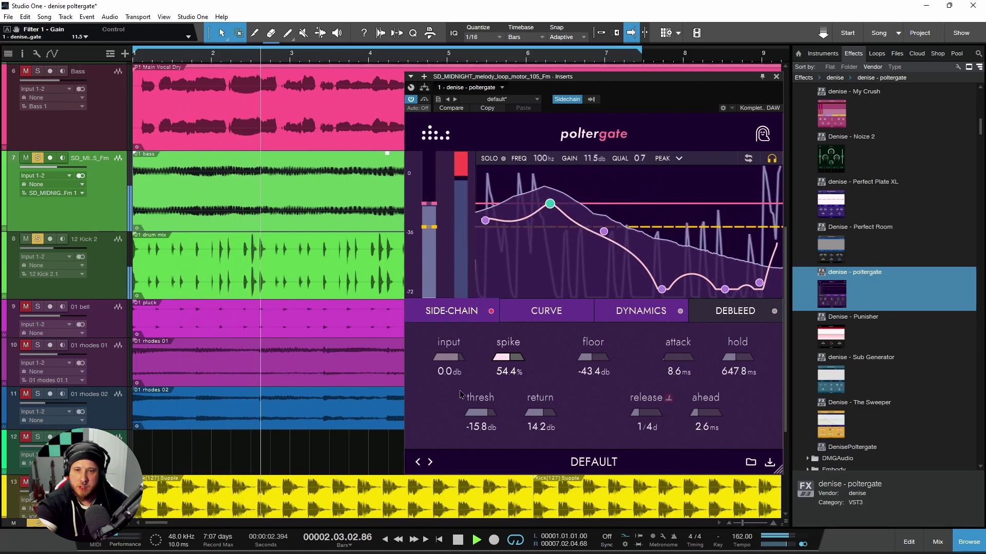
{"action": "left_click_drag", "start_coordinate": [604, 231], "coordinate": [606, 225]}
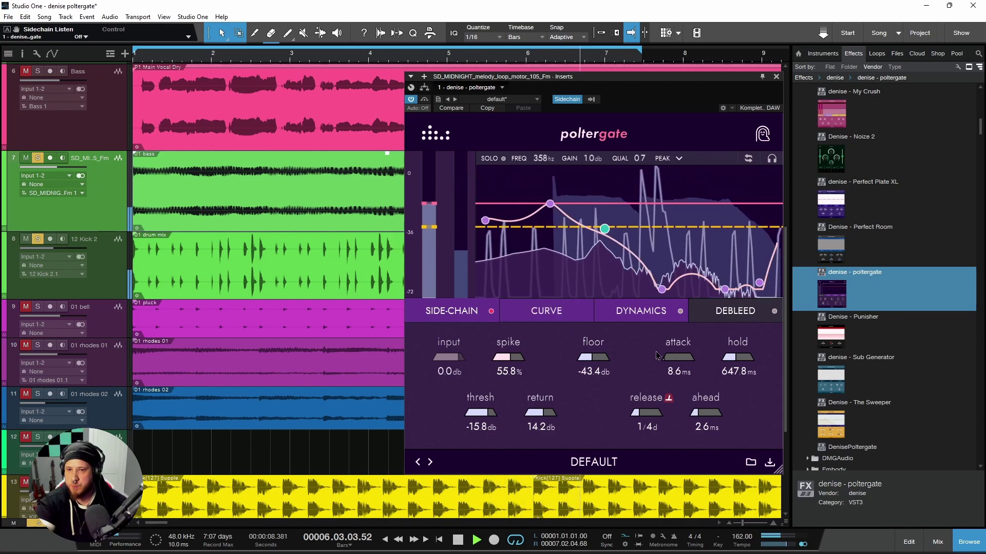
Set the bass gate's threshold to -9.4 dB, return to 12.2 dB, hold to 649.1 ms and ahead to 2.4 ms during playback.
{"action": "left_click_drag", "start_coordinate": [485, 414], "coordinate": [534, 416]}
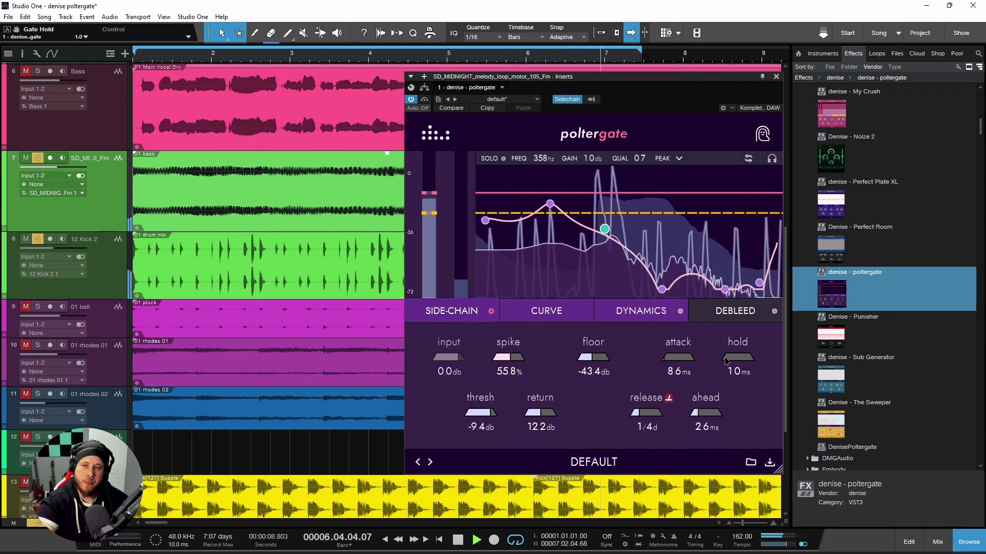
{"action": "left_click_drag", "start_coordinate": [725, 361], "coordinate": [745, 366]}
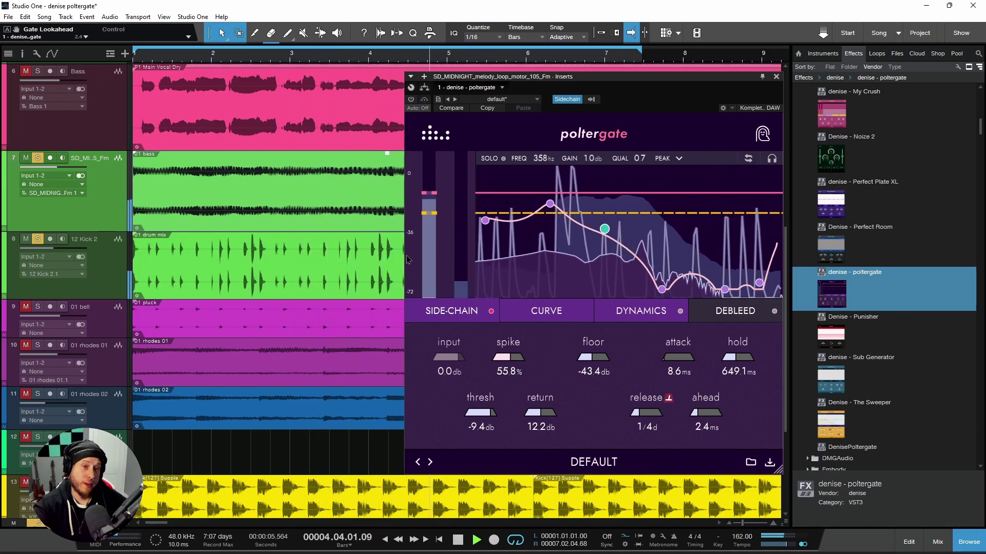
Solo the bell and rhodes tracks too, audition the side-chained bass with the gate bypassed and active, and close the gate's window.
{"action": "left_click", "coordinate": [39, 307]}
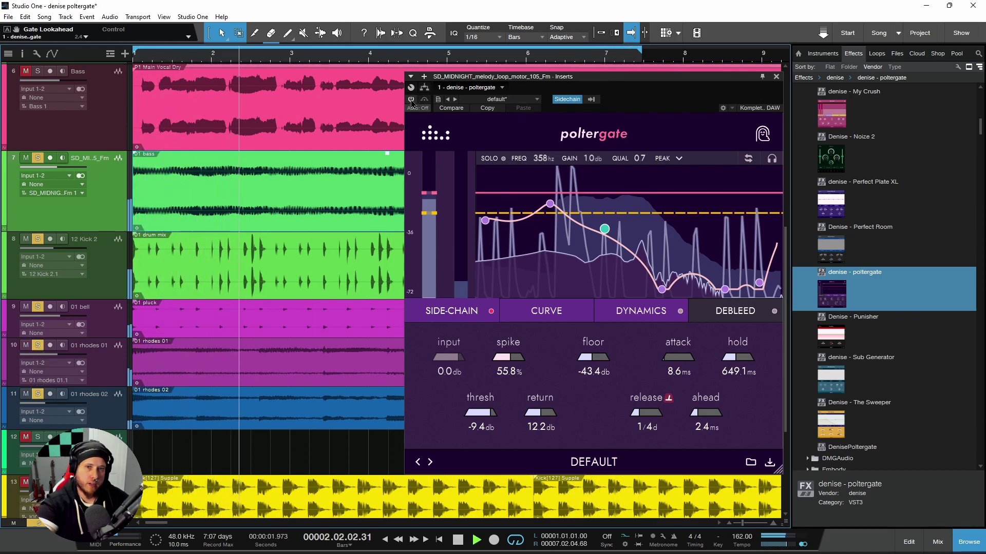
{"action": "left_click_drag", "start_coordinate": [685, 78], "coordinate": [677, 80]}
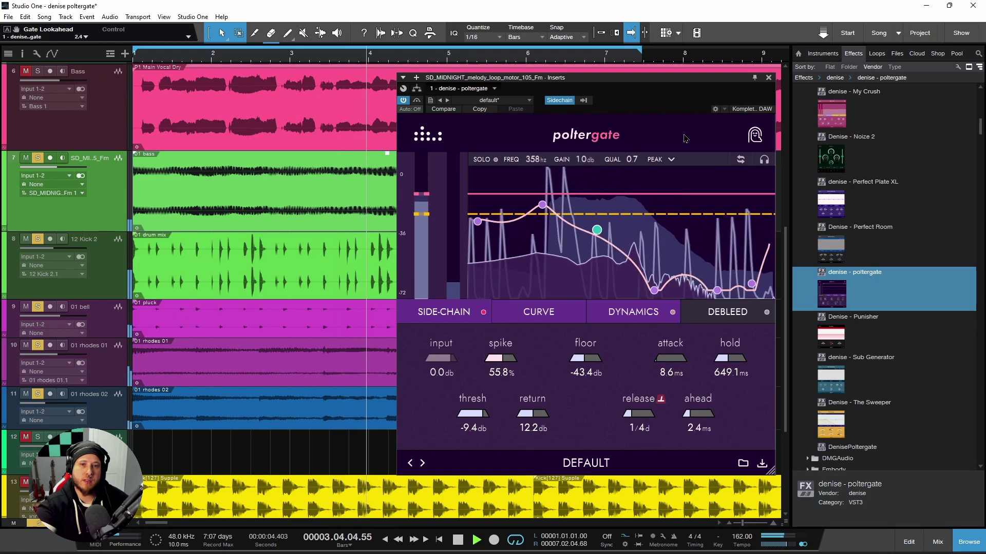
{"action": "left_click", "coordinate": [768, 78]}
{"action": "key", "text": "space"}
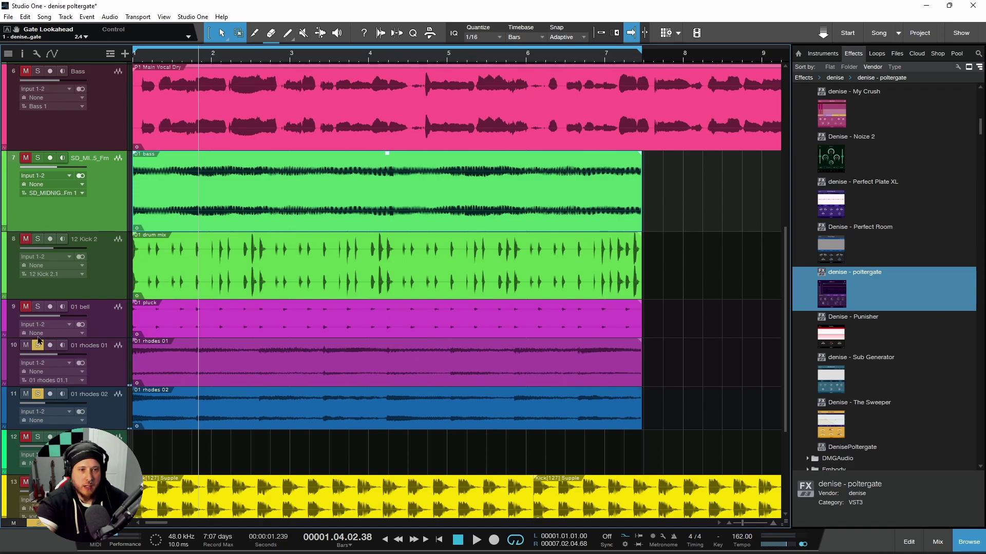
Clear the solos on the bass, drum, bell and rhodes tracks and play KICK, perc, Atmos and track 16 bass soloed.
{"action": "left_click", "coordinate": [39, 396]}
{"action": "scroll", "coordinate": [308, 257], "scroll_direction": "down", "scroll_amount": 5}
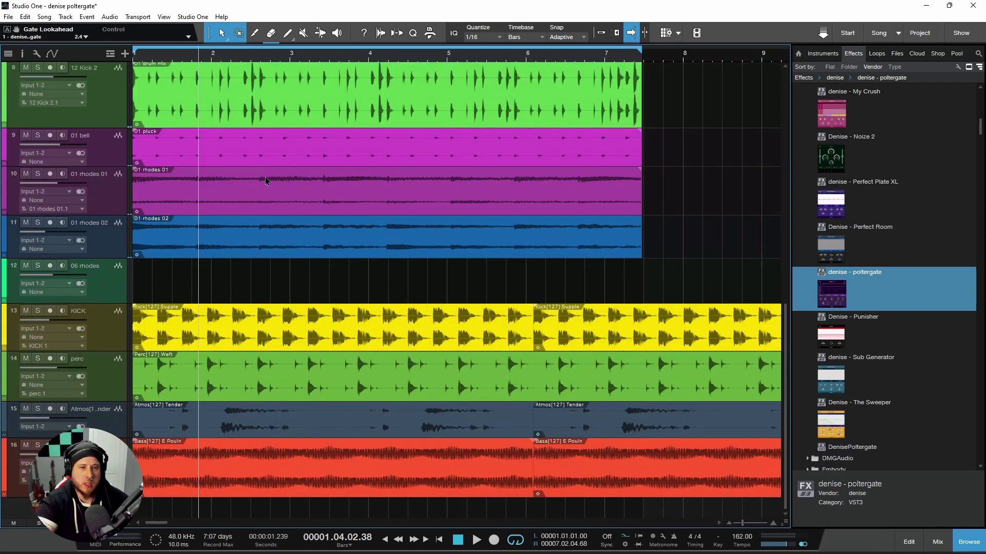
{"action": "key", "text": "space"}
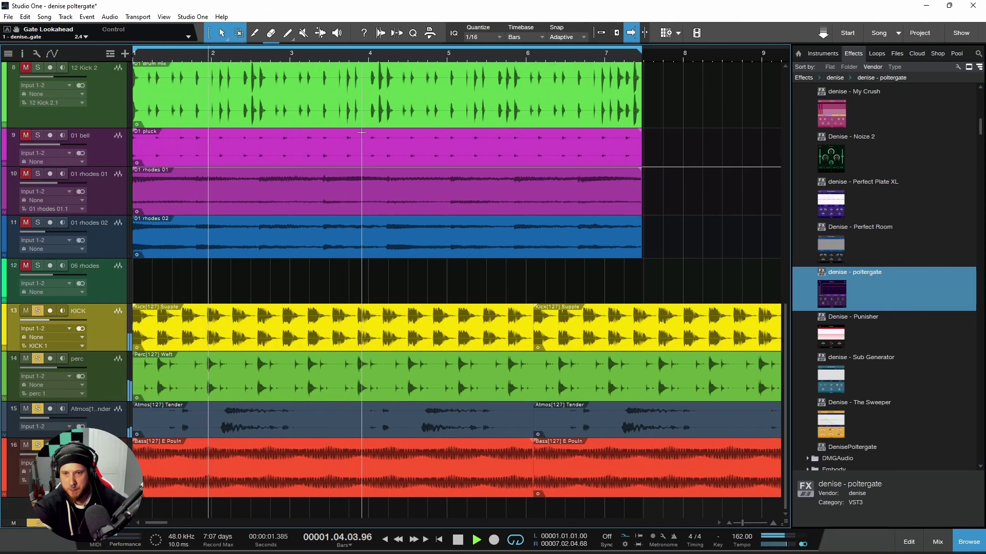
Unsolo the bass, Atmos and KICK tracks, loop the perc event and play the perc track on its own.
{"action": "left_click", "coordinate": [38, 445]}
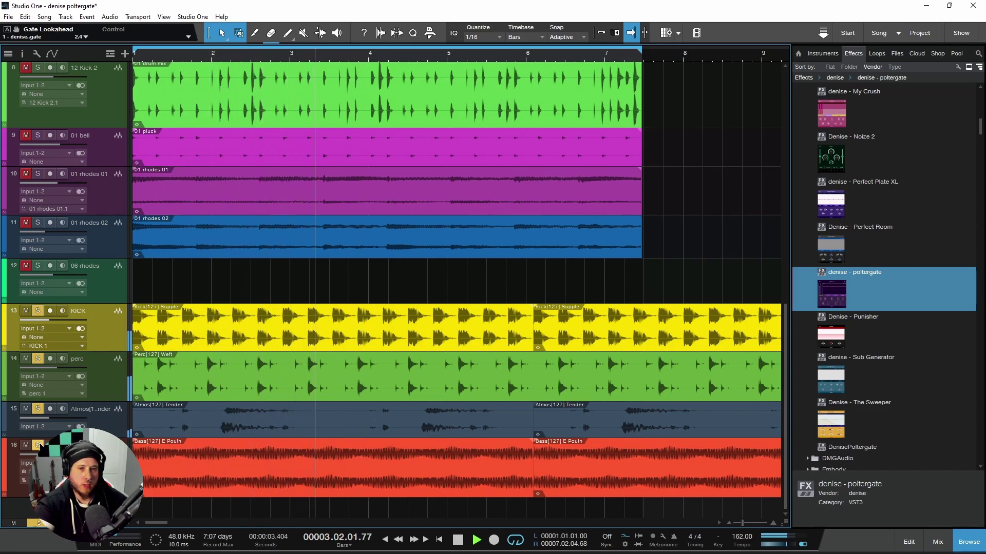
{"action": "left_click", "coordinate": [26, 408]}
{"action": "left_click", "coordinate": [38, 408]}
{"action": "left_click", "coordinate": [26, 311]}
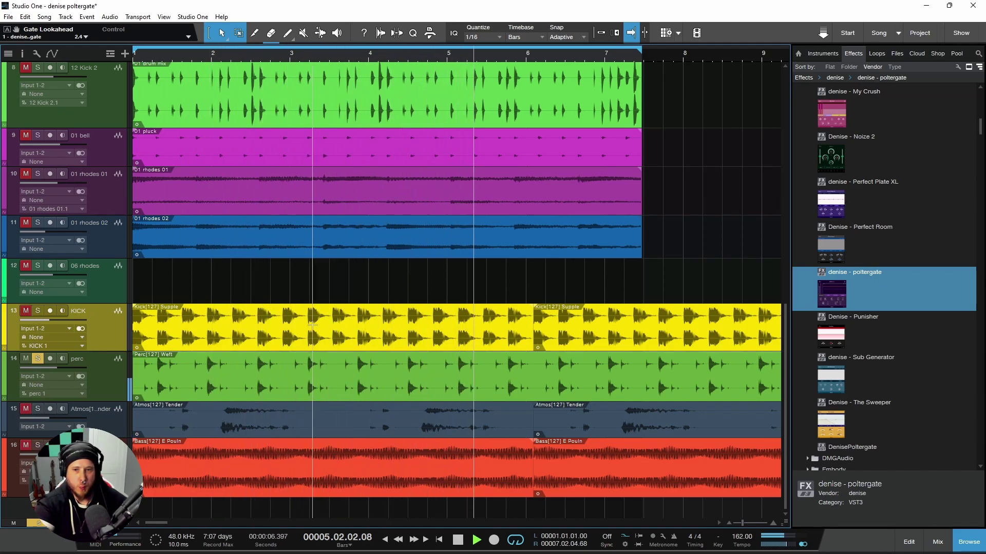
{"action": "key", "text": "space"}
{"action": "left_click", "coordinate": [393, 388]}
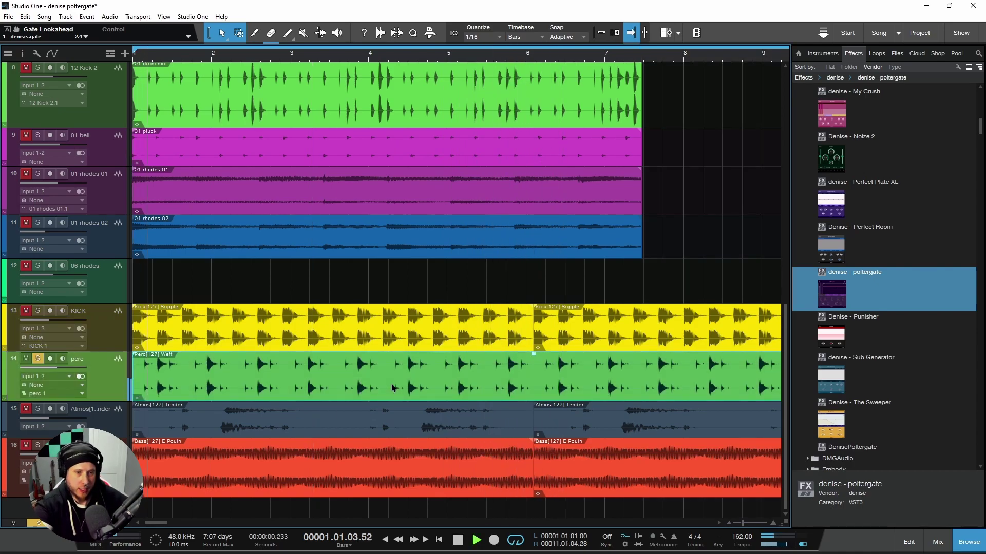
{"action": "key", "text": "space"}
Audition the perc's gate, setting its threshold to -27.2 dB, hold to 173.7 ms and the 4.6 kHz curve band to -17.4 dB.
{"action": "left_click_drag", "start_coordinate": [528, 124], "coordinate": [599, 90]}
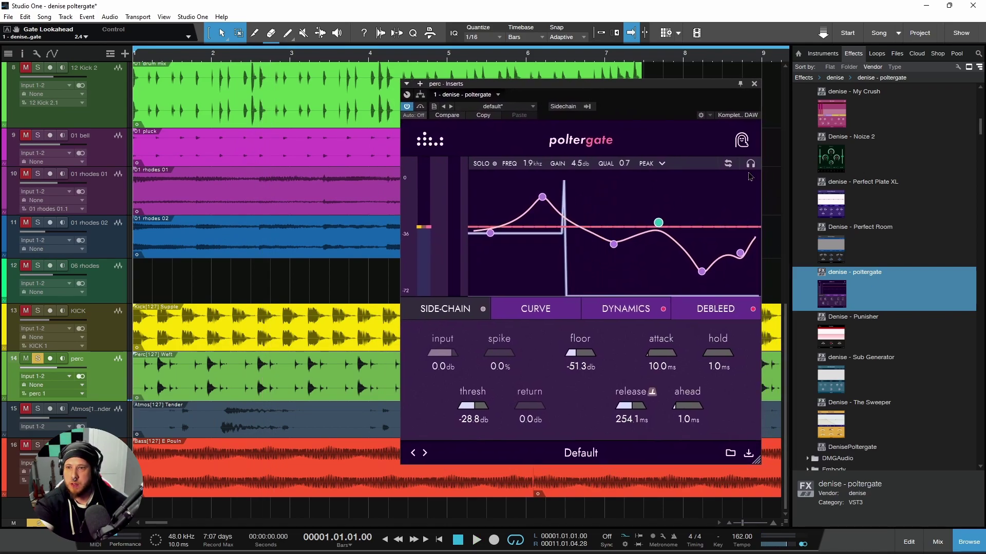
{"action": "key", "text": "space"}
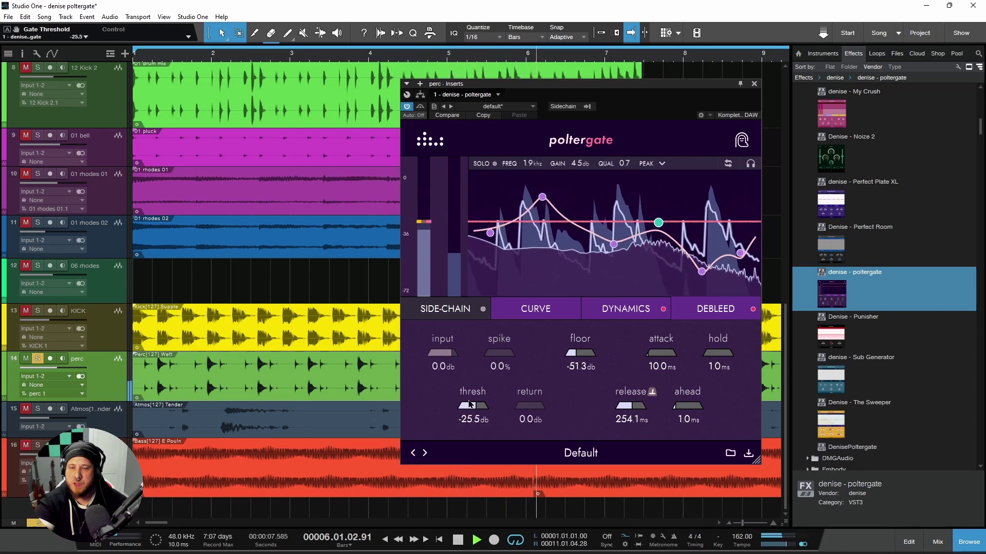
{"action": "left_click", "coordinate": [708, 311]}
{"action": "left_click", "coordinate": [626, 309]}
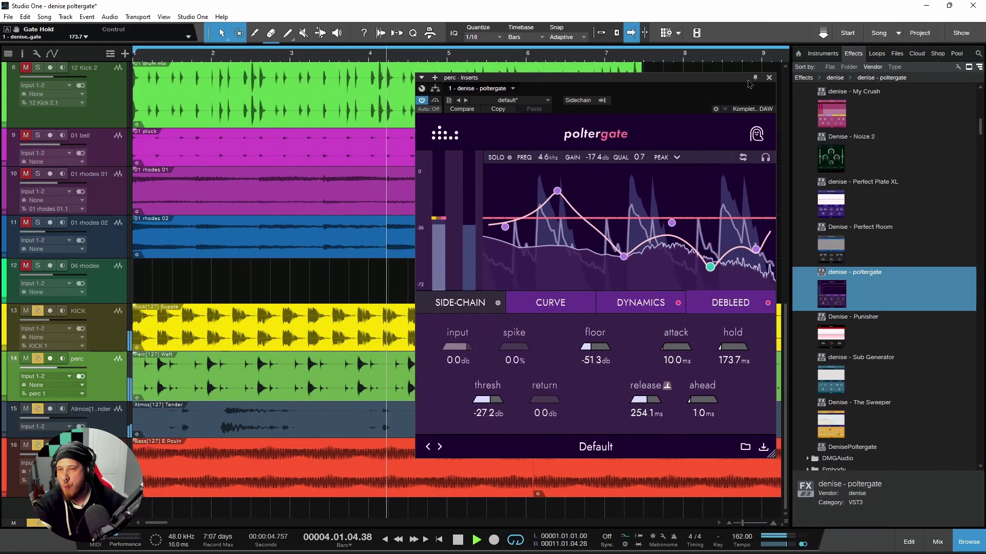
{"action": "left_click", "coordinate": [754, 83]}
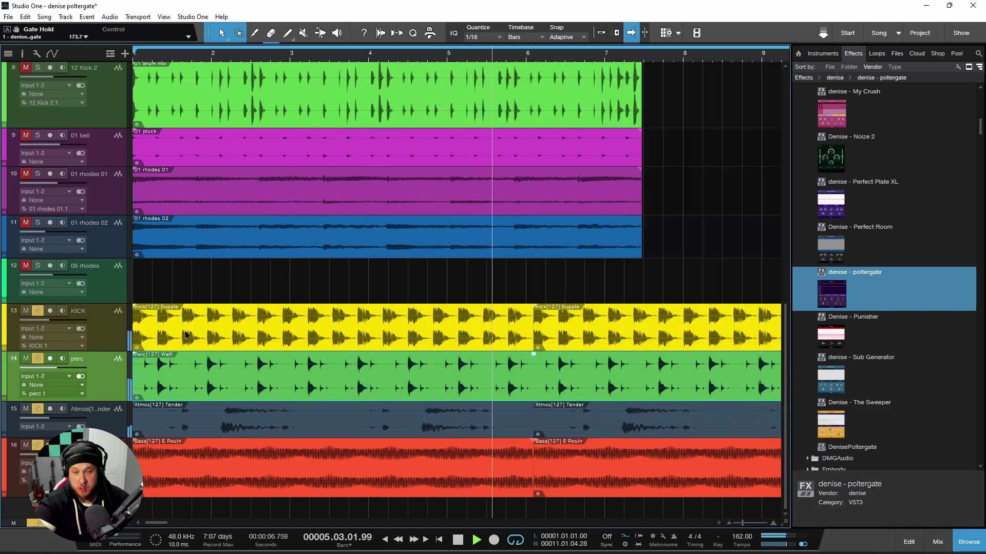
{"action": "key", "text": "space"}
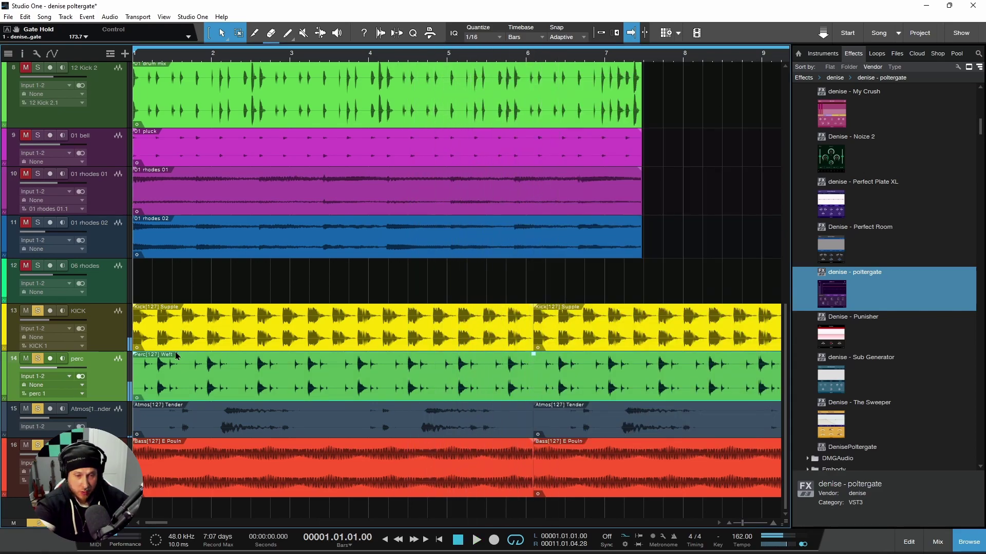
Loop the second Bass E Pouln event on track 16 and open that bass track's gate with the plugin bypassed.
{"action": "left_click", "coordinate": [657, 468]}
{"action": "key", "text": "p"}
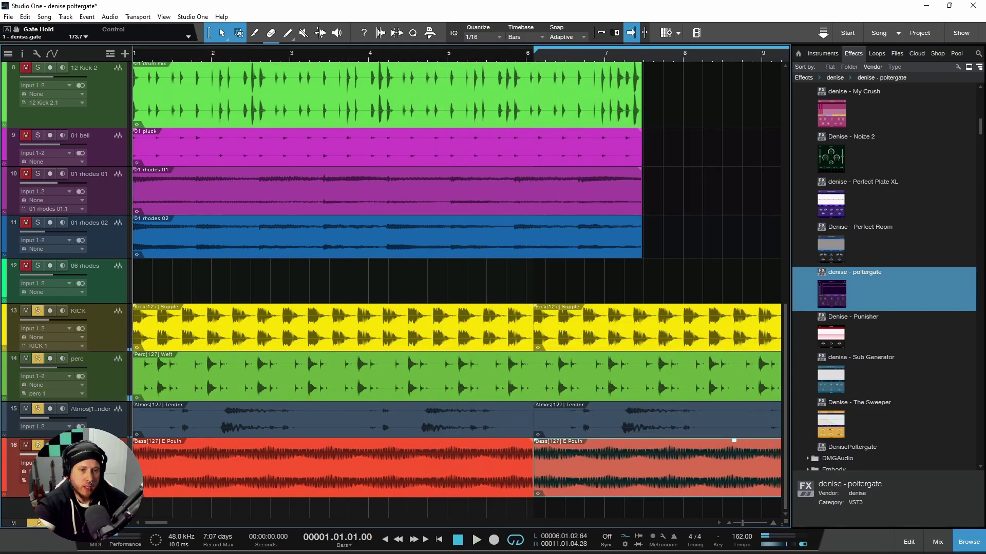
{"action": "left_click", "coordinate": [17, 452]}
{"action": "left_click_drag", "start_coordinate": [569, 111], "coordinate": [589, 113]}
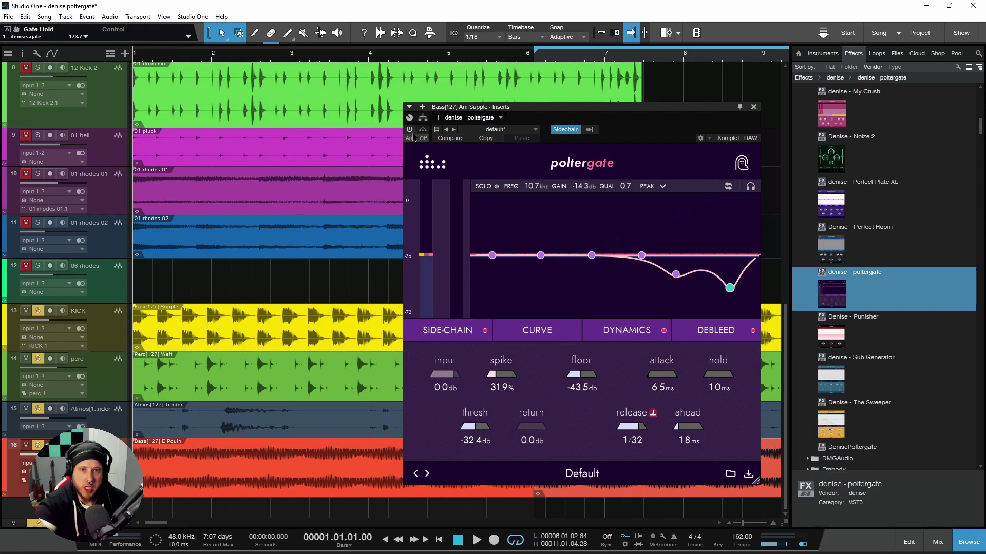
{"action": "left_click_drag", "start_coordinate": [460, 110], "coordinate": [455, 109]}
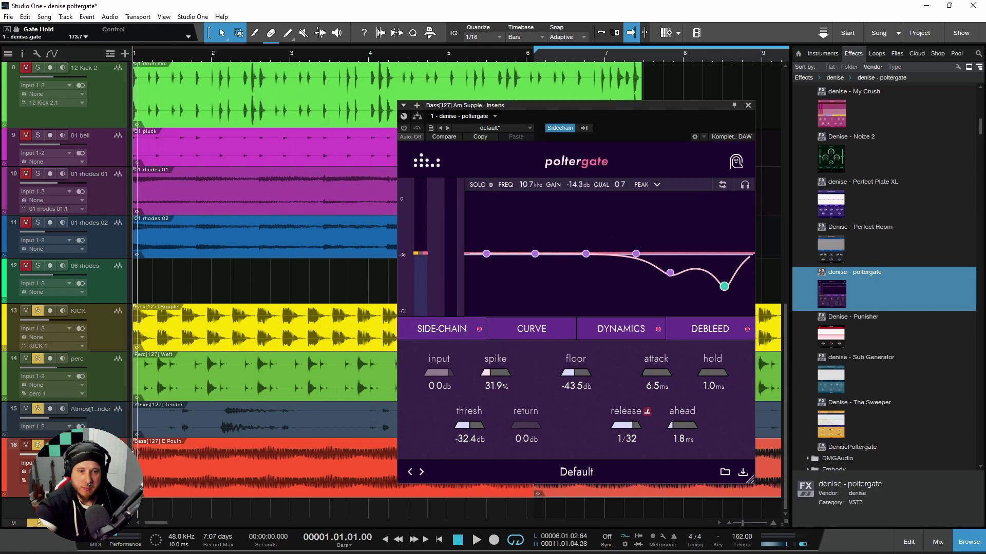
{"action": "left_click_drag", "start_coordinate": [565, 112], "coordinate": [564, 110]}
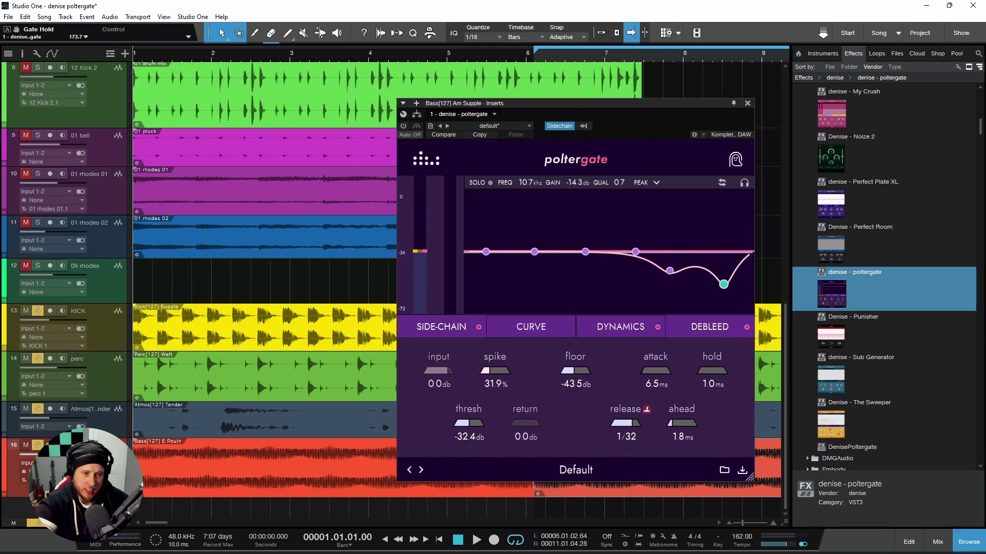
Unsolo the KICK, perc and Atmos tracks and play the ungated track 16 bass alone.
{"action": "left_click", "coordinate": [38, 311]}
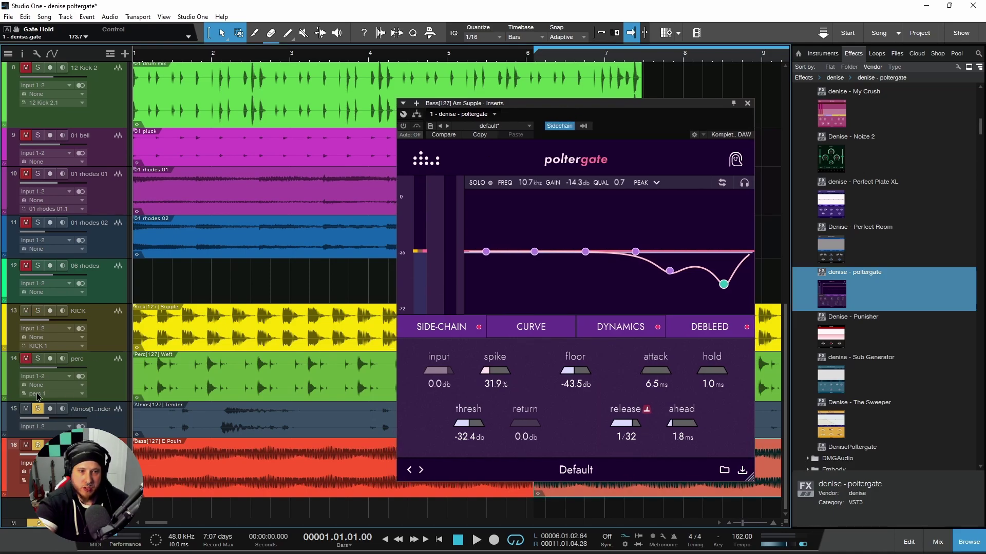
{"action": "key", "text": "space"}
{"action": "key", "text": "space"}
Toggle the side-chain in the bass's gate off and on and check which track is its source.
{"action": "left_click", "coordinate": [478, 329]}
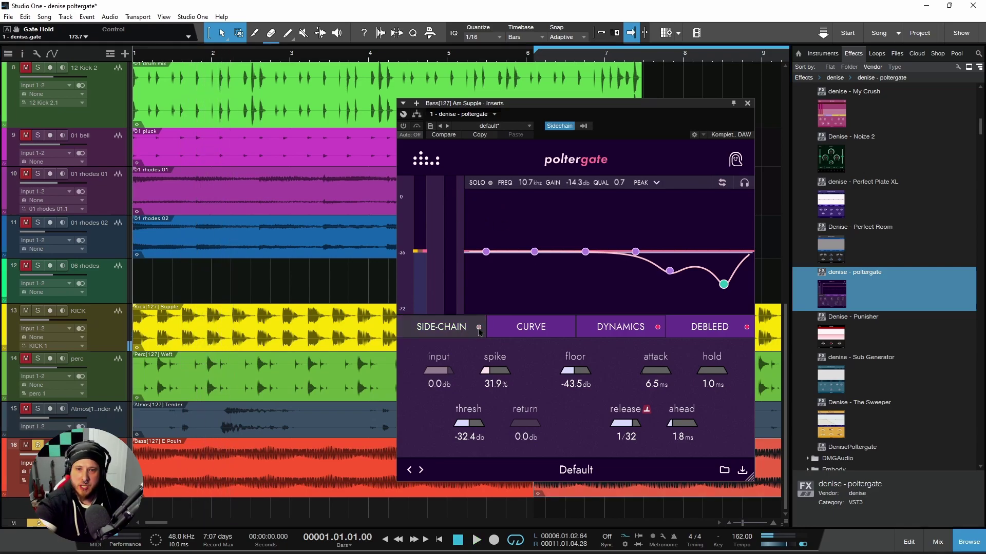
{"action": "left_click", "coordinate": [583, 126]}
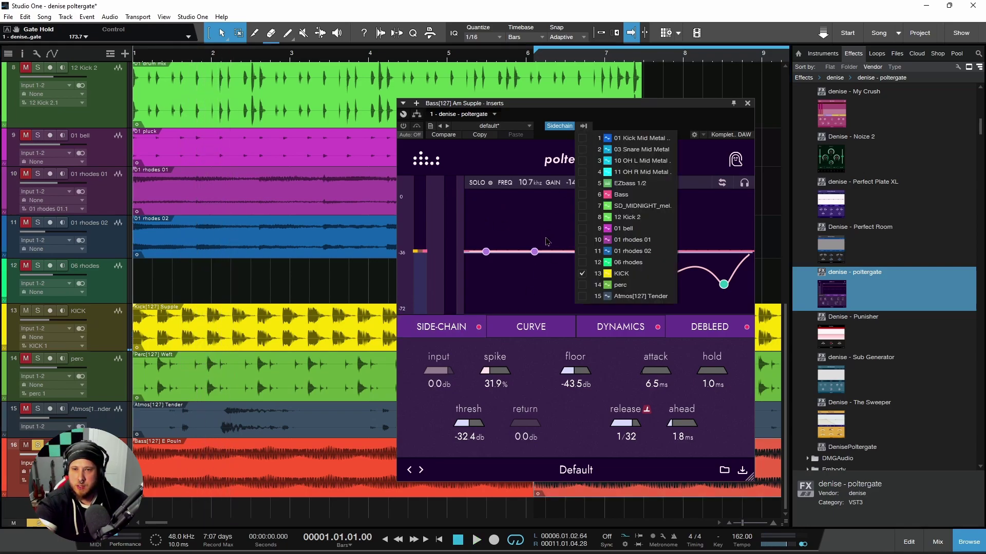
{"action": "left_click", "coordinate": [700, 166]}
Solo the KICK track alongside the bass and play both from the song start with the bass's gate bypassed.
{"action": "key", "text": "space"}
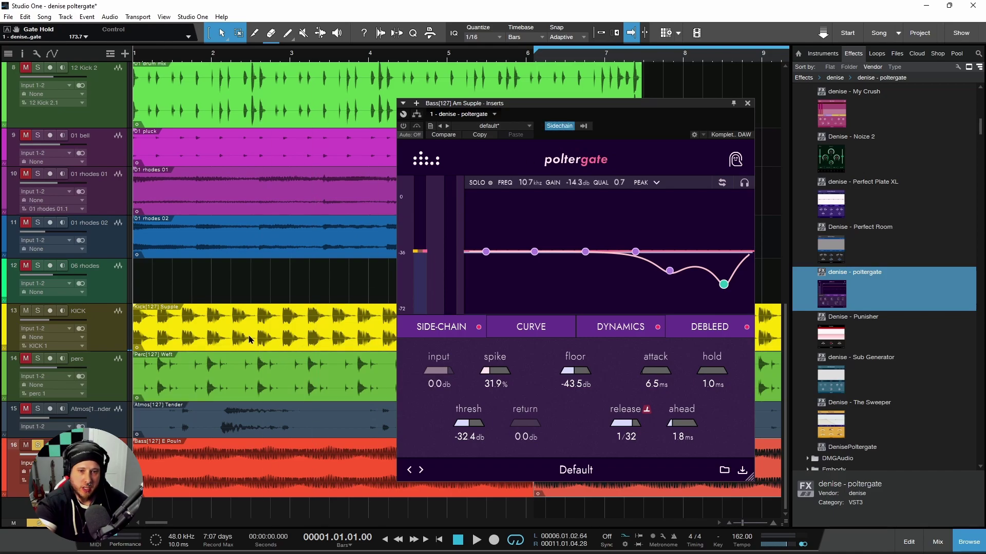
{"action": "left_click", "coordinate": [396, 314]}
{"action": "left_click", "coordinate": [802, 103]}
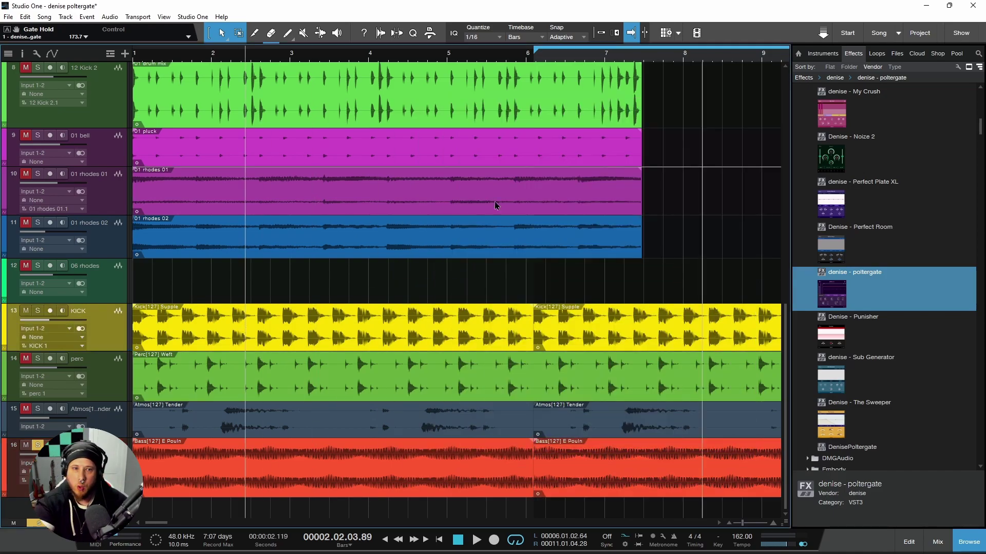
{"action": "key", "text": "Home"}
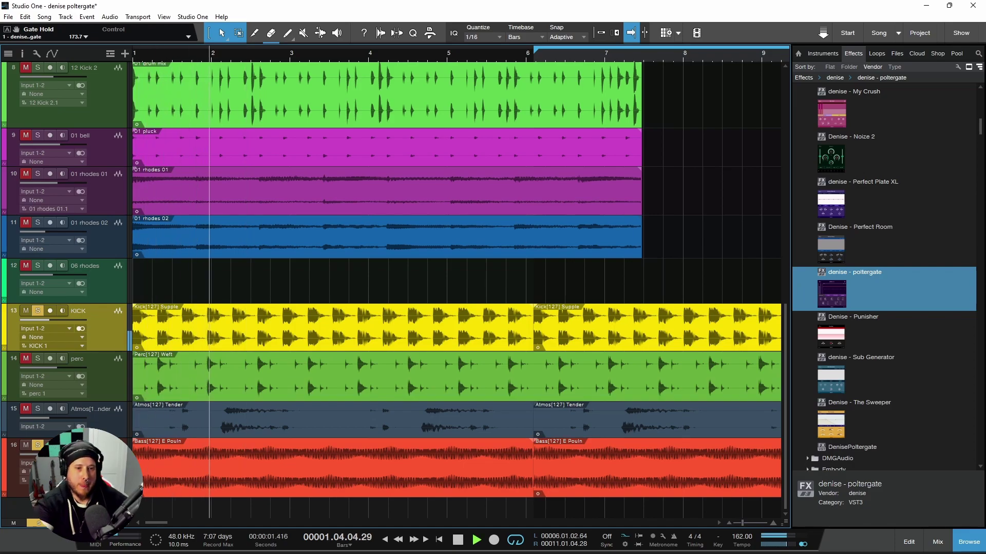
{"action": "double_click", "coordinate": [12, 451]}
{"action": "left_click_drag", "start_coordinate": [598, 110], "coordinate": [590, 97]}
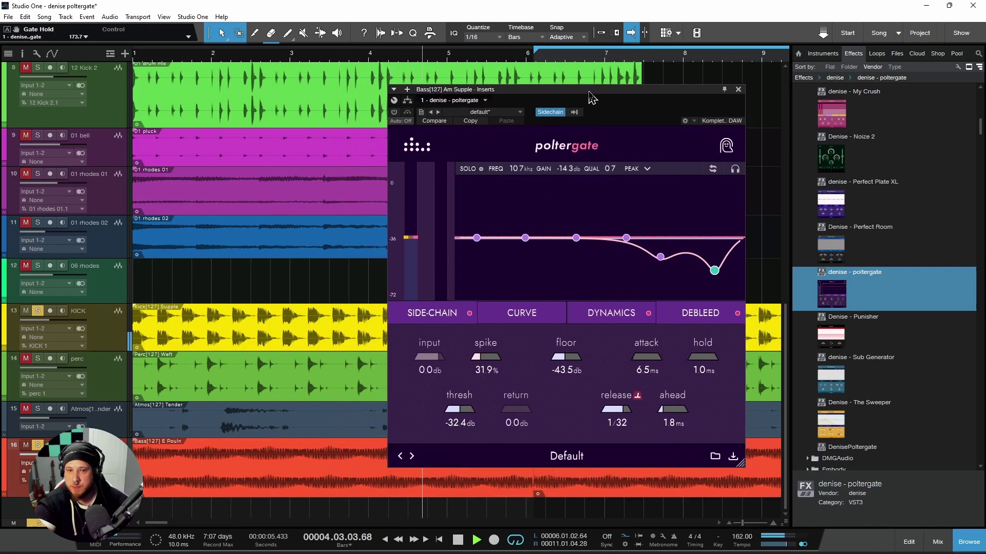
{"action": "key", "text": "space"}
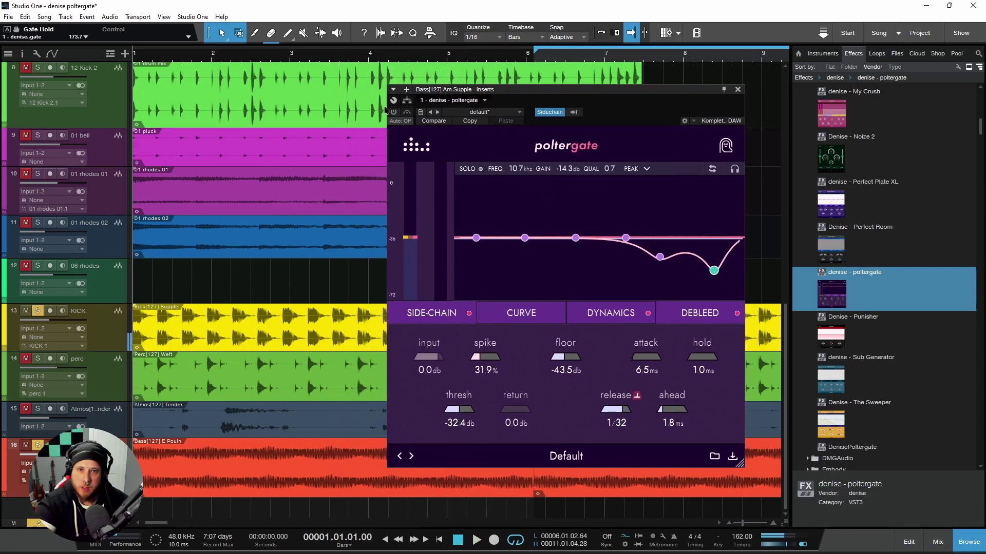
Activate the bass's gate and set its threshold to -23.9 dB while playing it with the kick.
{"action": "key", "text": "space"}
{"action": "left_click_drag", "start_coordinate": [437, 415], "coordinate": [467, 415]}
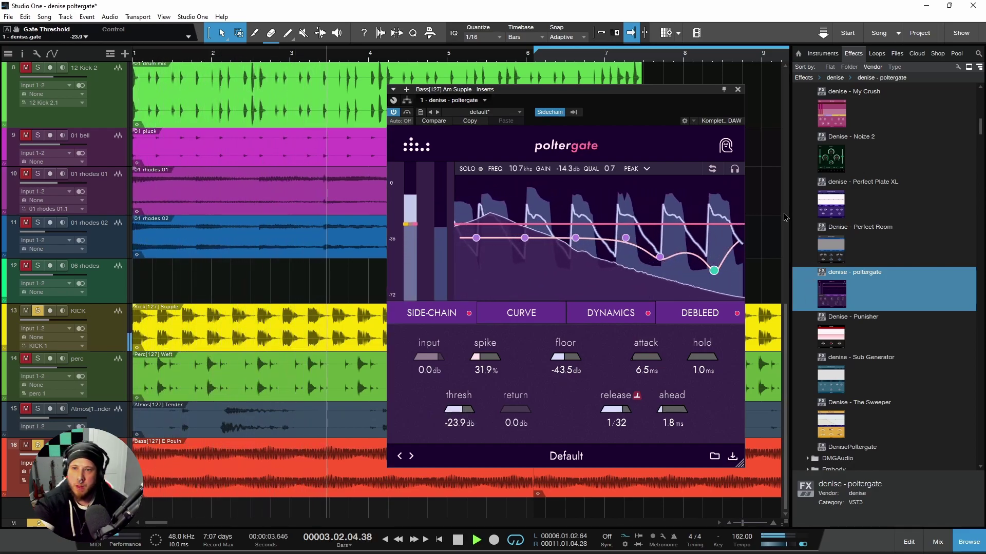
Listen to the gate's side-chain signal, then set a curve band to 1.2 kHz at -0.7 dB during playback.
{"action": "left_click", "coordinate": [734, 170]}
{"action": "left_click_drag", "start_coordinate": [617, 103], "coordinate": [602, 99]}
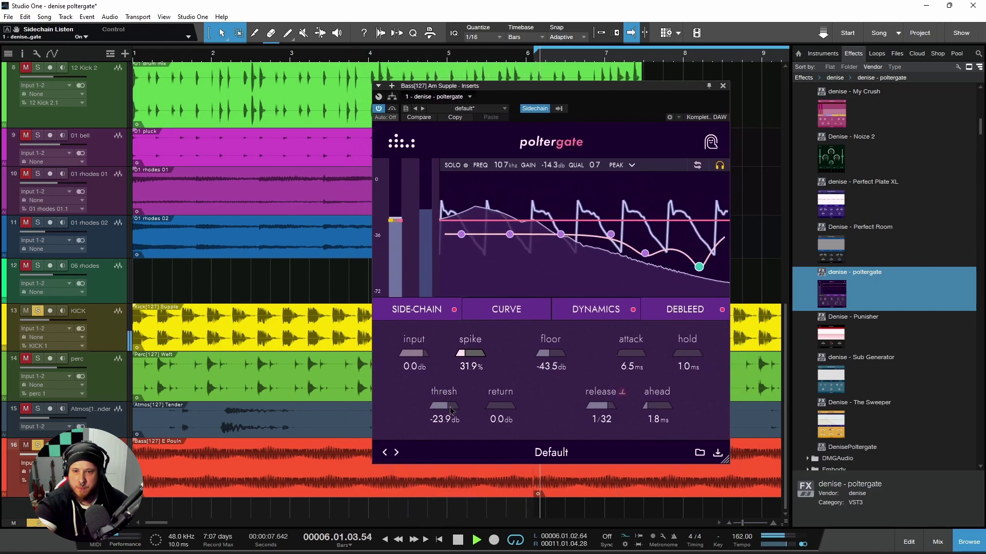
{"action": "left_click", "coordinate": [720, 166]}
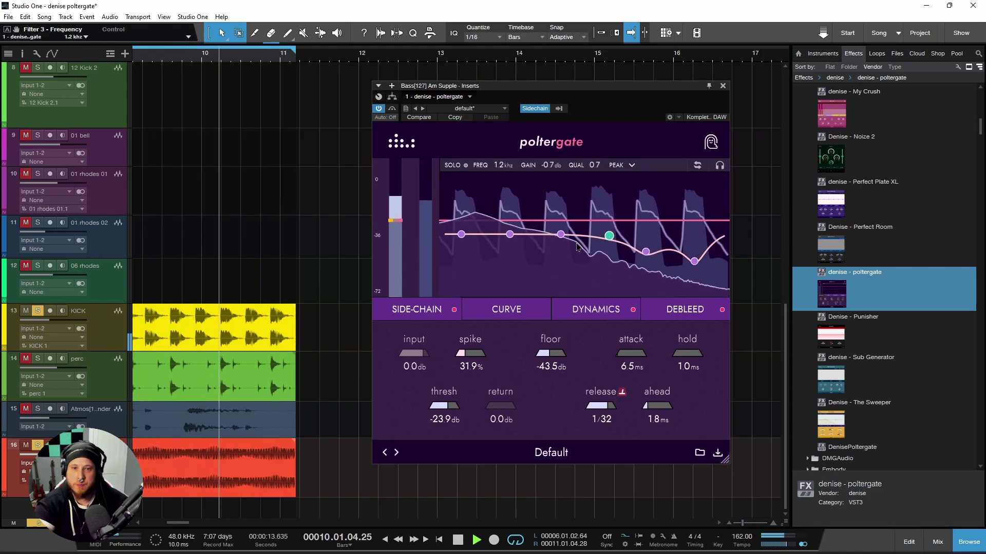
{"action": "key", "text": "space"}
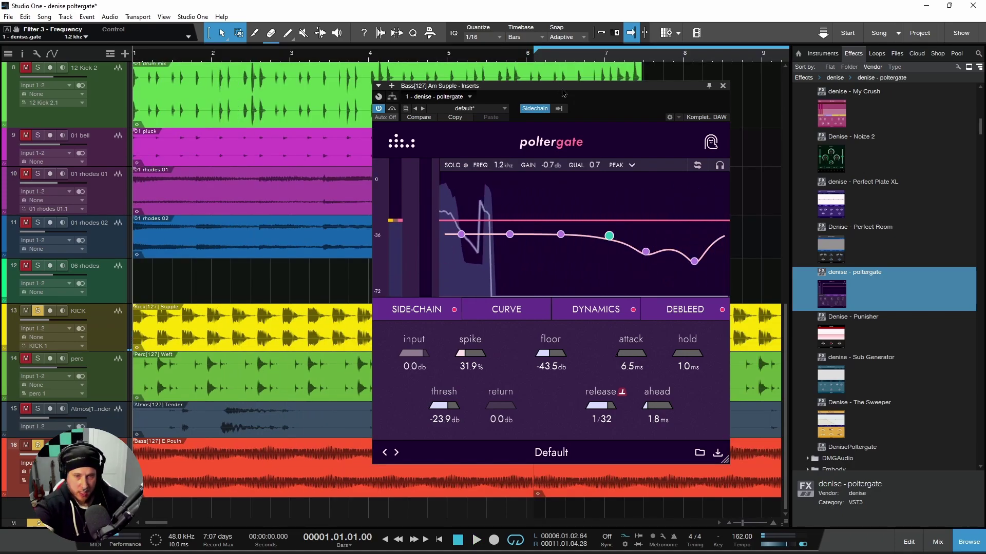
Loop the first KICK event and play the kick with the side-chained bass while viewing the bass's gate.
{"action": "left_click_drag", "start_coordinate": [589, 88], "coordinate": [597, 89]}
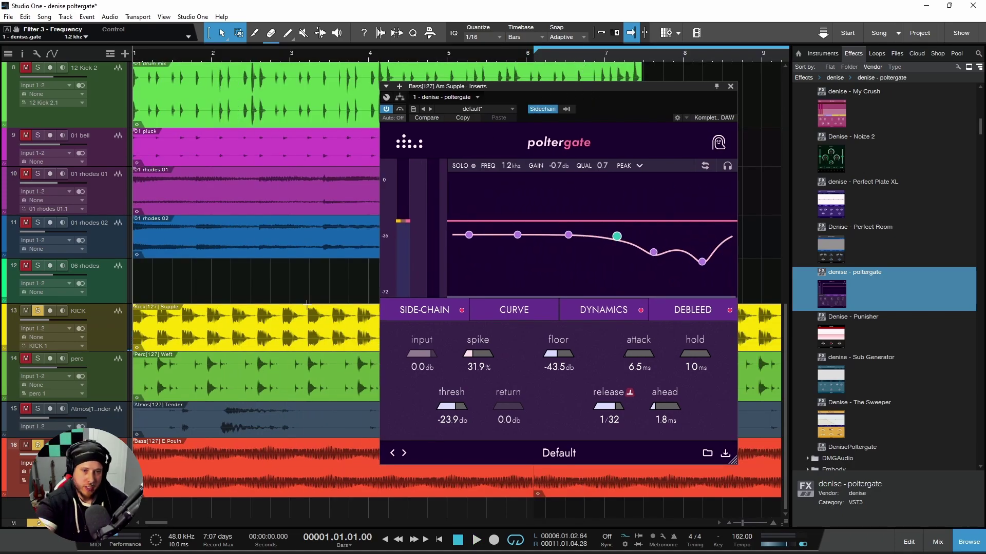
{"action": "left_click", "coordinate": [260, 344]}
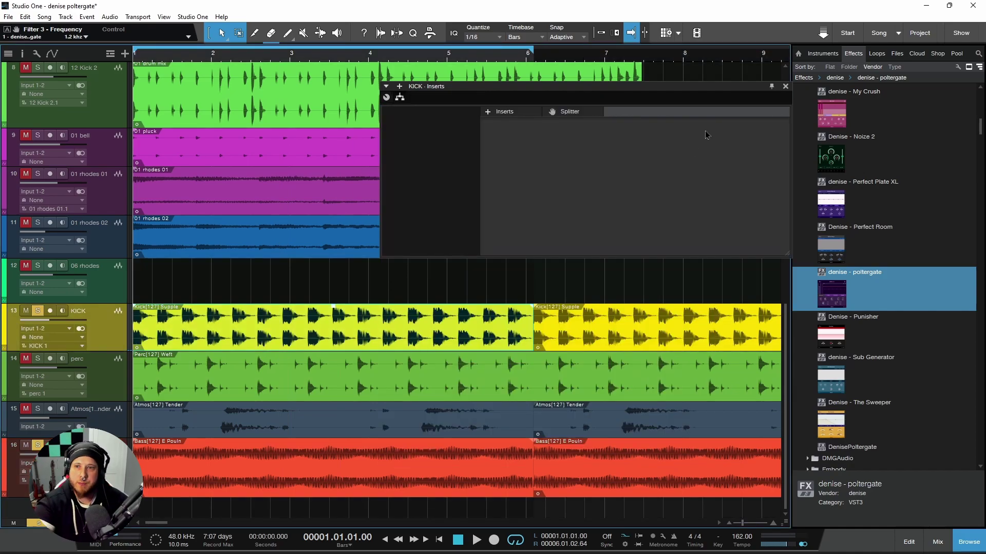
{"action": "left_click", "coordinate": [784, 87]}
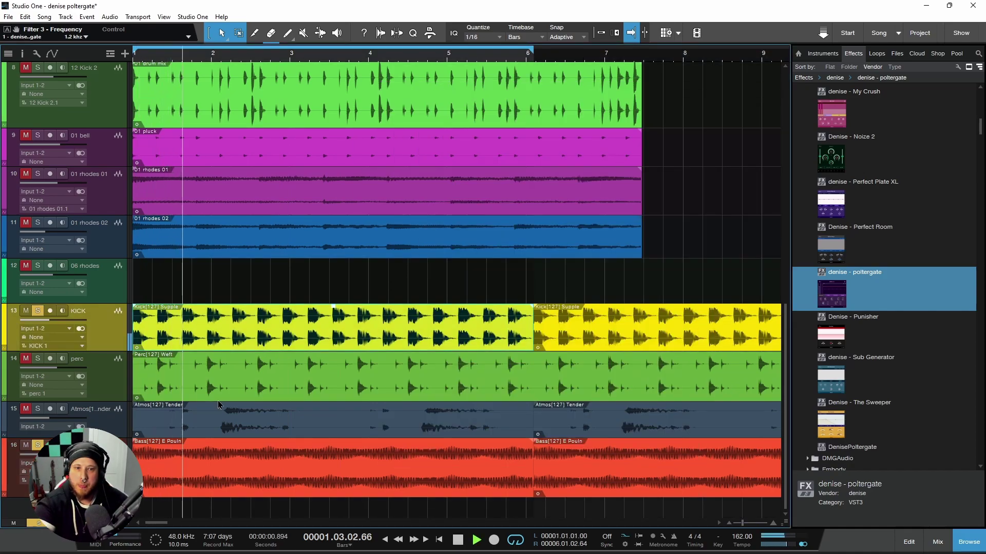
{"action": "left_click", "coordinate": [15, 451]}
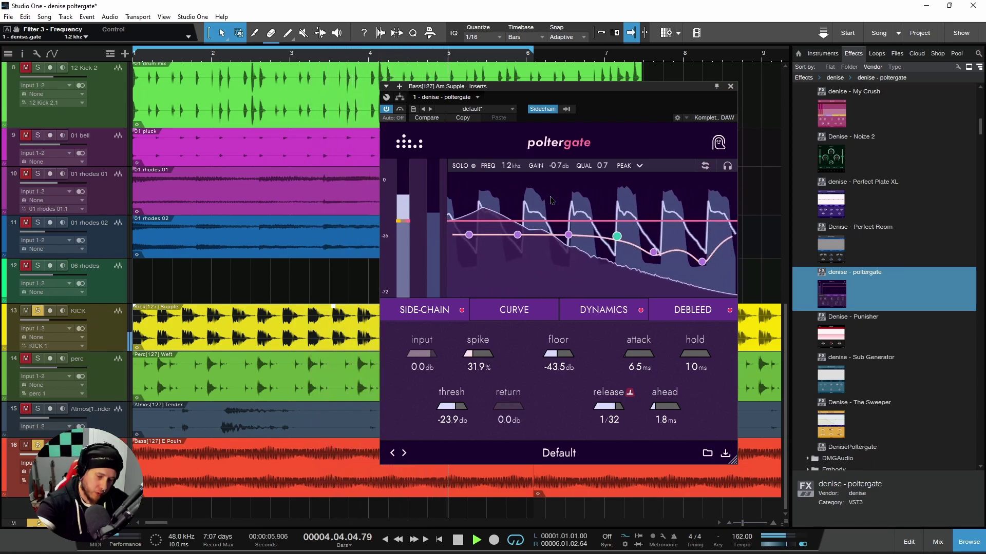
Stop playback, flip the bass gate so it closes on the kick, and play the kick and bass again.
{"action": "key", "text": "space"}
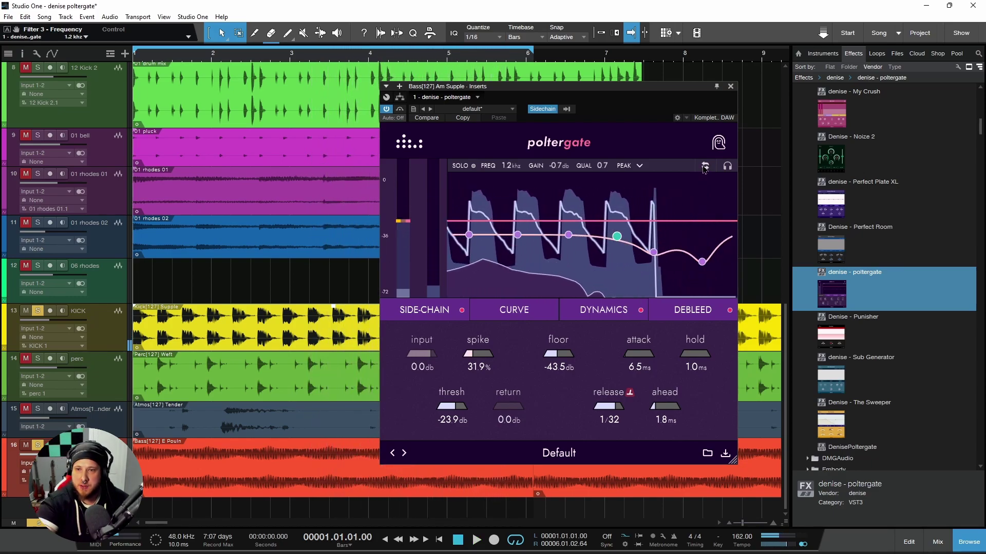
{"action": "left_click", "coordinate": [704, 166]}
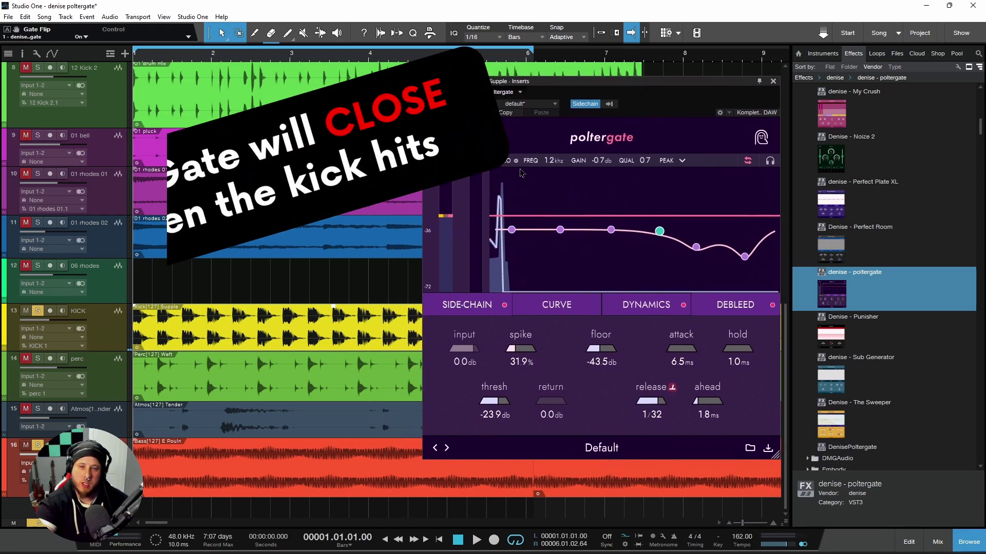
{"action": "key", "text": "space"}
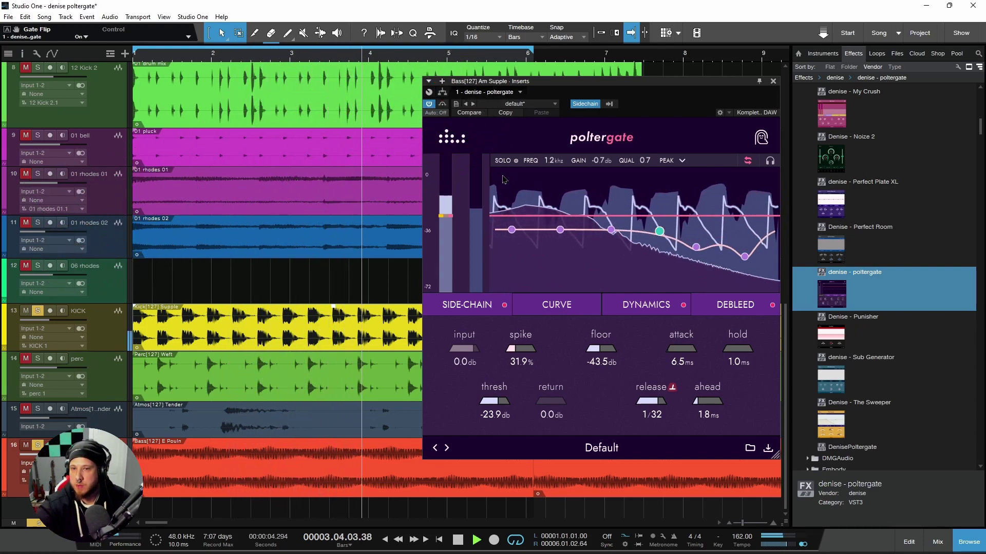
{"action": "left_click", "coordinate": [747, 161]}
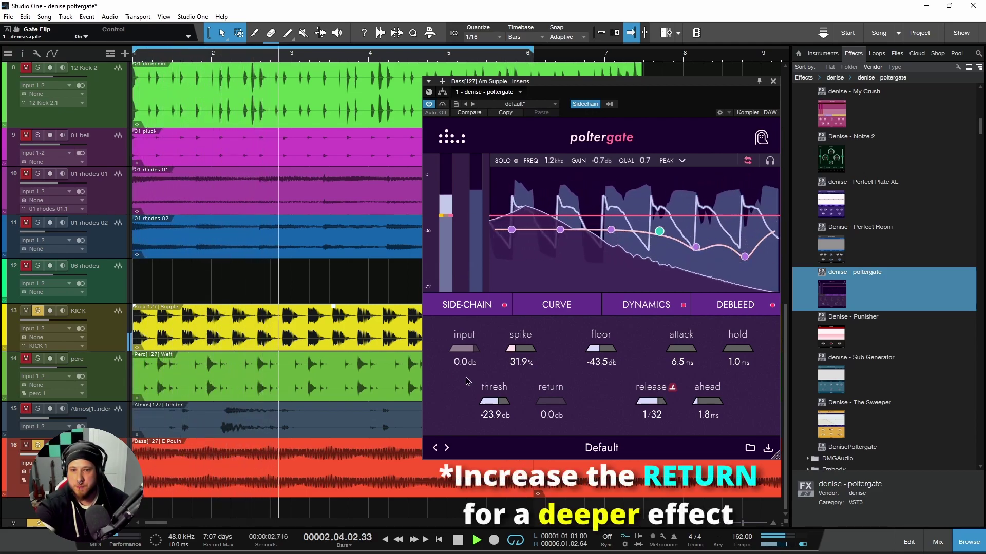
Set the bass gate's spike to 39.9% and look-ahead to 2.2 ms, and try longer hold times of 414.2 and 164.1 ms during playback.
{"action": "left_click_drag", "start_coordinate": [517, 349], "coordinate": [524, 347]}
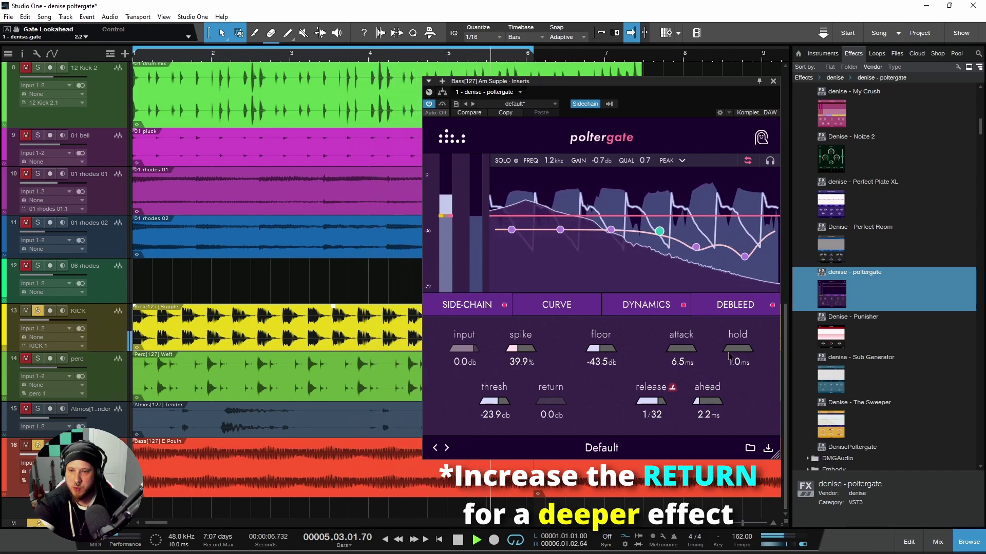
{"action": "left_click_drag", "start_coordinate": [730, 358], "coordinate": [724, 353]}
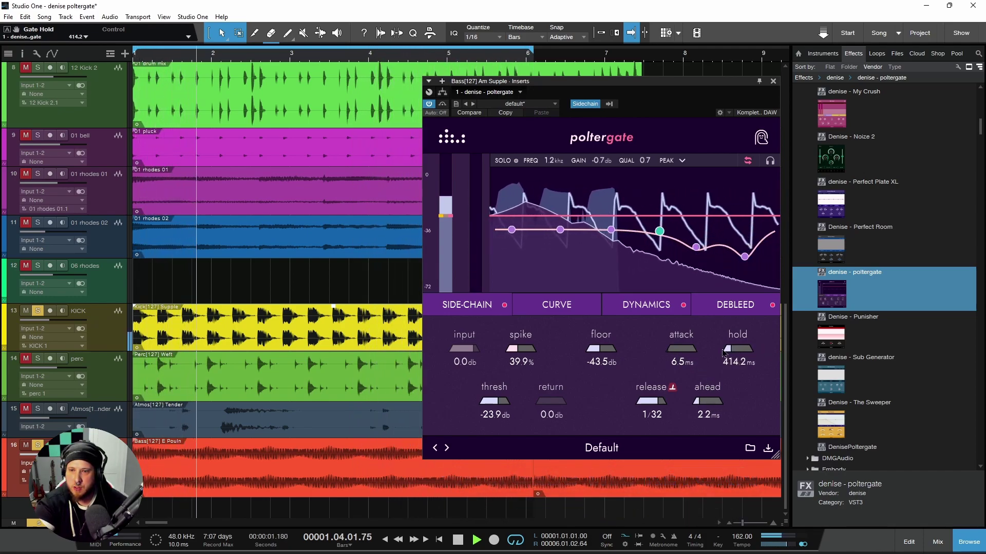
{"action": "scroll", "coordinate": [724, 353], "scroll_direction": "down", "scroll_amount": 5}
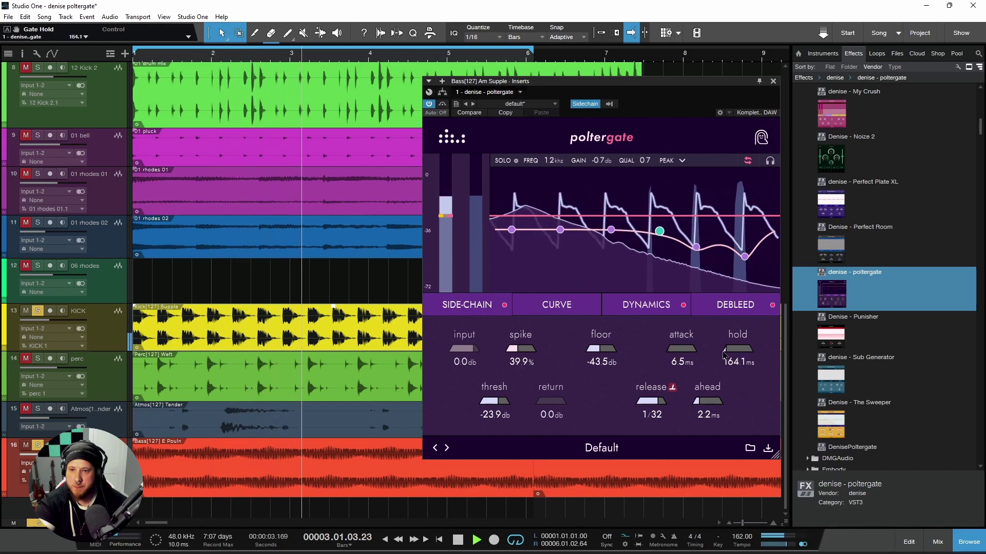
{"action": "scroll", "coordinate": [724, 355], "scroll_direction": "down", "scroll_amount": 5}
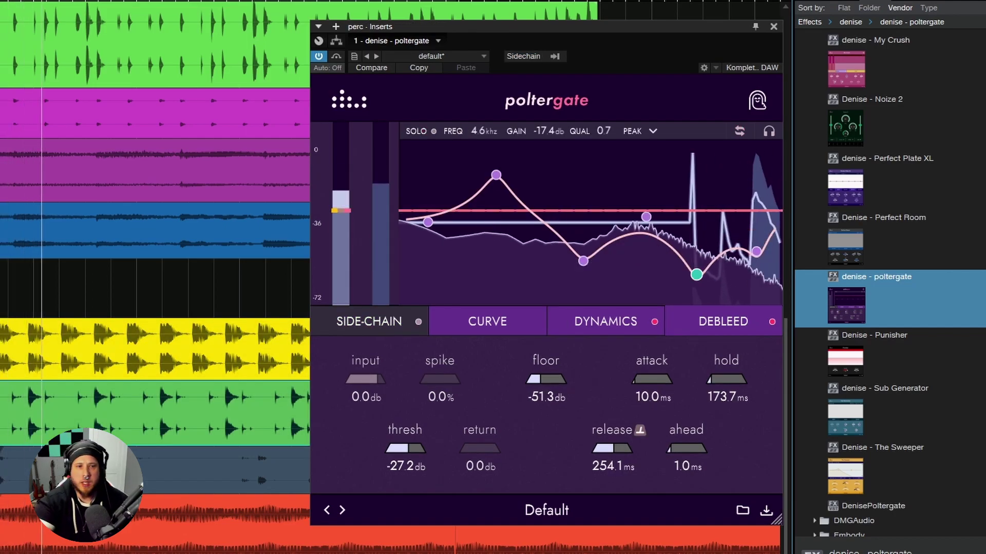
Raise the perc gate's floor to 0.0 dB, play the track, and lower the floor again while listening.
{"action": "left_click_drag", "start_coordinate": [546, 380], "coordinate": [597, 382]}
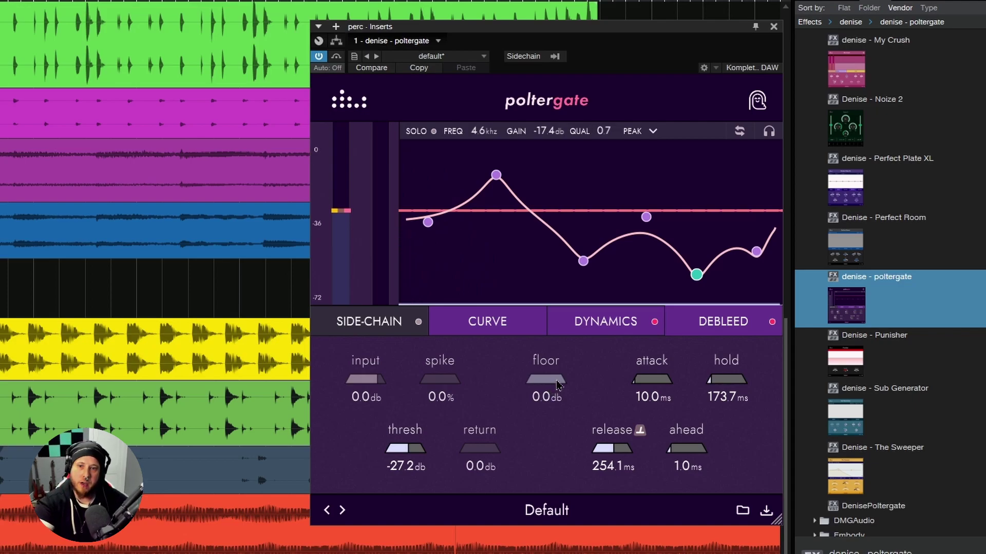
{"action": "key", "text": "space"}
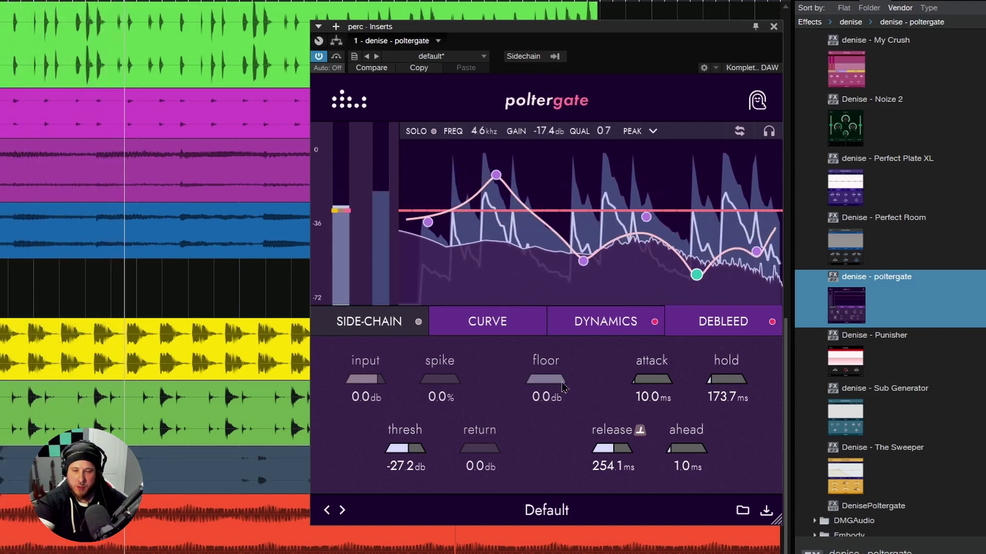
{"action": "left_click_drag", "start_coordinate": [563, 386], "coordinate": [534, 398]}
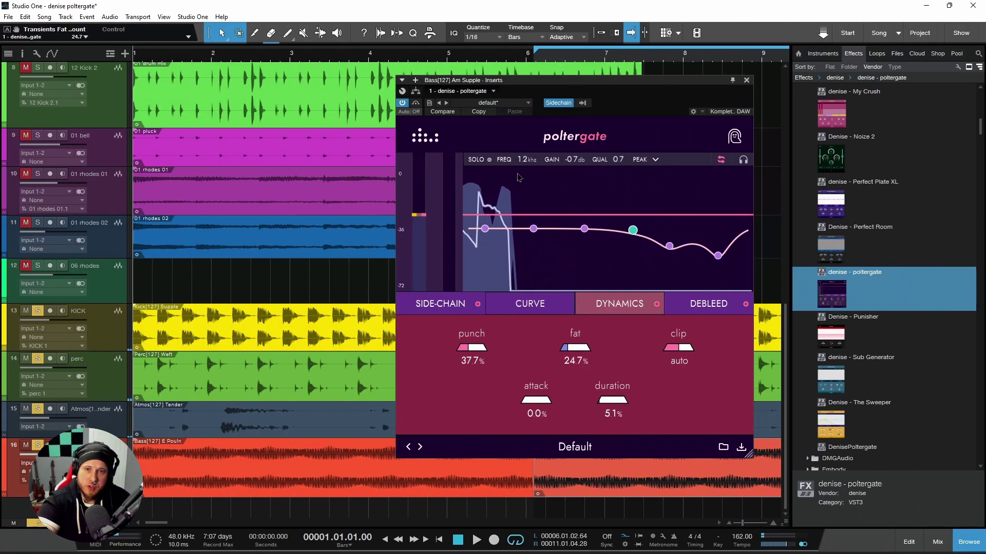
Try Hi Shelf on the bass gate's highest curve band, then change it to Lo Shelf at 8.3 kHz with 5.2 dB gain.
{"action": "mouse_move", "coordinate": [534, 234]}
{"action": "left_mouse_down"}
{"action": "mouse_move", "coordinate": [532, 221]}
{"action": "mouse_move", "coordinate": [527, 230]}
{"action": "left_mouse_up"}
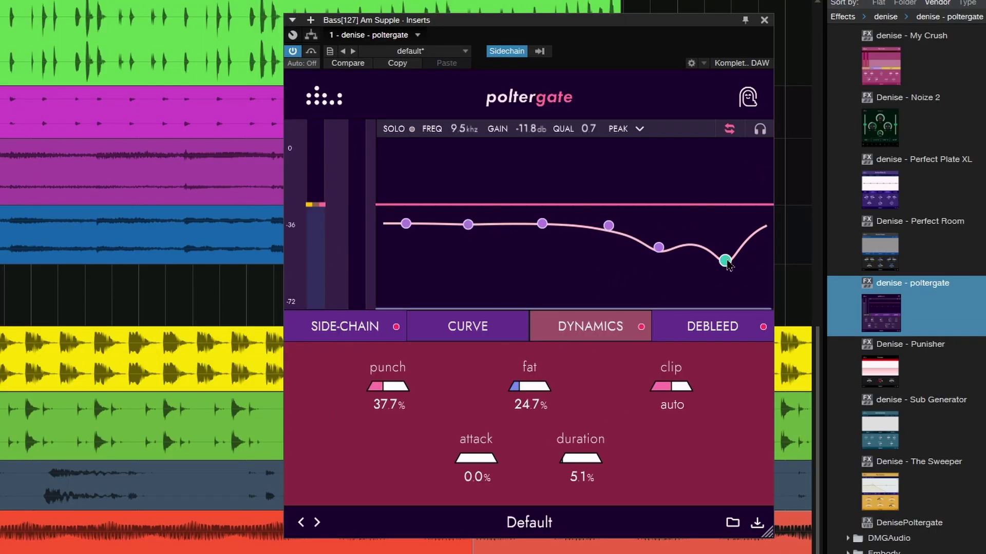
{"action": "left_click", "coordinate": [639, 129]}
{"action": "left_click", "coordinate": [639, 206]}
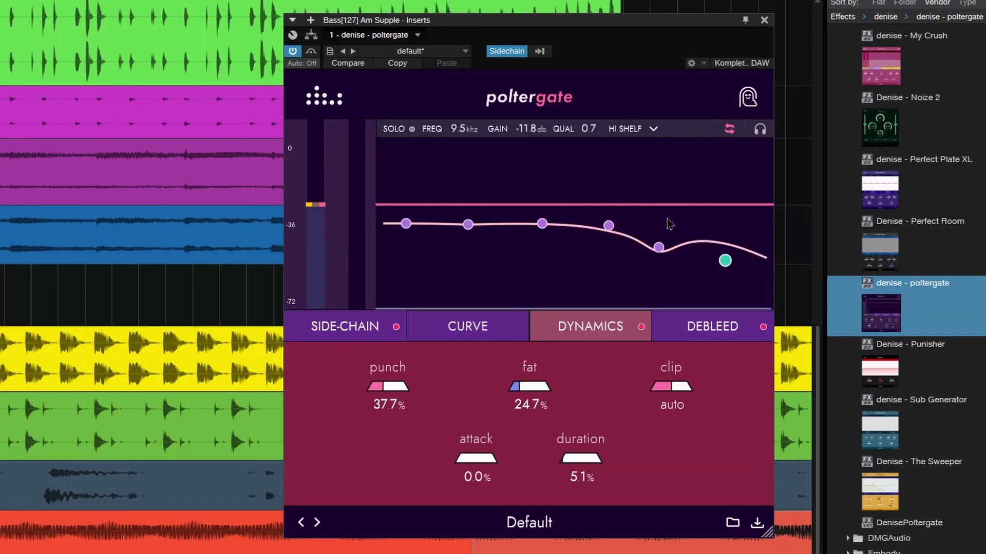
{"action": "left_click", "coordinate": [655, 130]}
{"action": "left_click", "coordinate": [647, 167]}
{"action": "left_click_drag", "start_coordinate": [724, 260], "coordinate": [717, 206]}
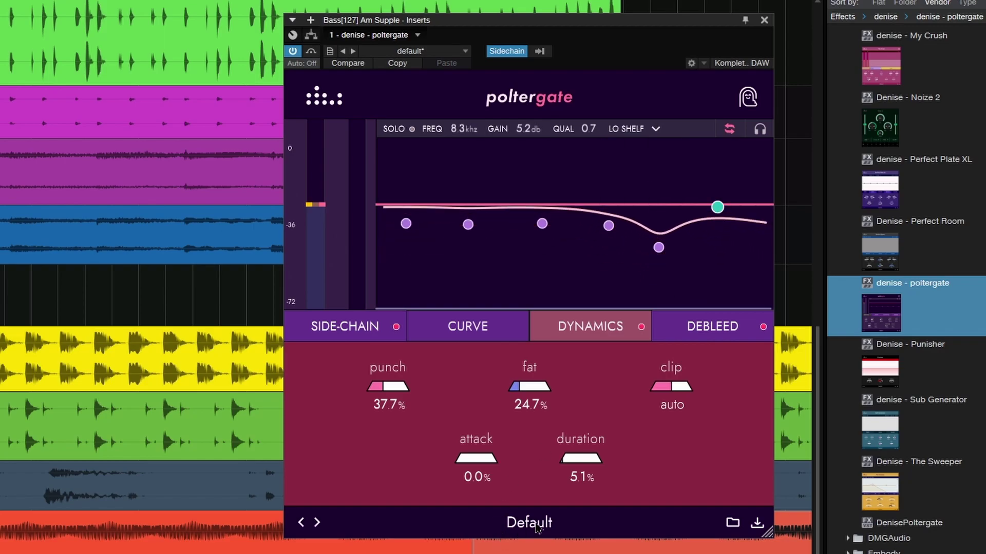
View the available poltergate presets without loading one, and slightly resize the plug-in window.
{"action": "left_click", "coordinate": [732, 529]}
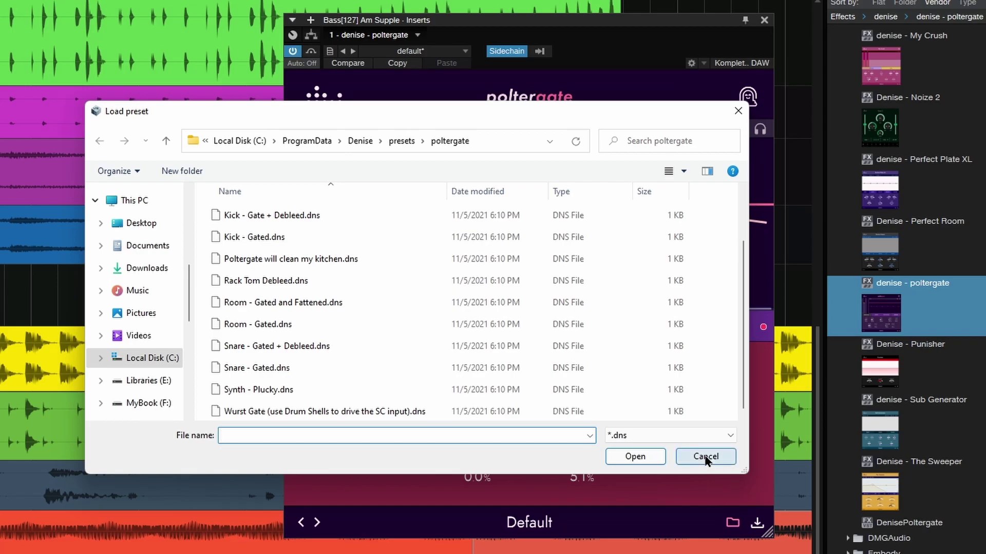
{"action": "left_click", "coordinate": [705, 457]}
{"action": "mouse_move", "coordinate": [767, 532]}
{"action": "left_mouse_down"}
{"action": "mouse_move", "coordinate": [621, 380]}
{"action": "mouse_move", "coordinate": [724, 488]}
{"action": "mouse_move", "coordinate": [770, 513]}
{"action": "left_mouse_up"}
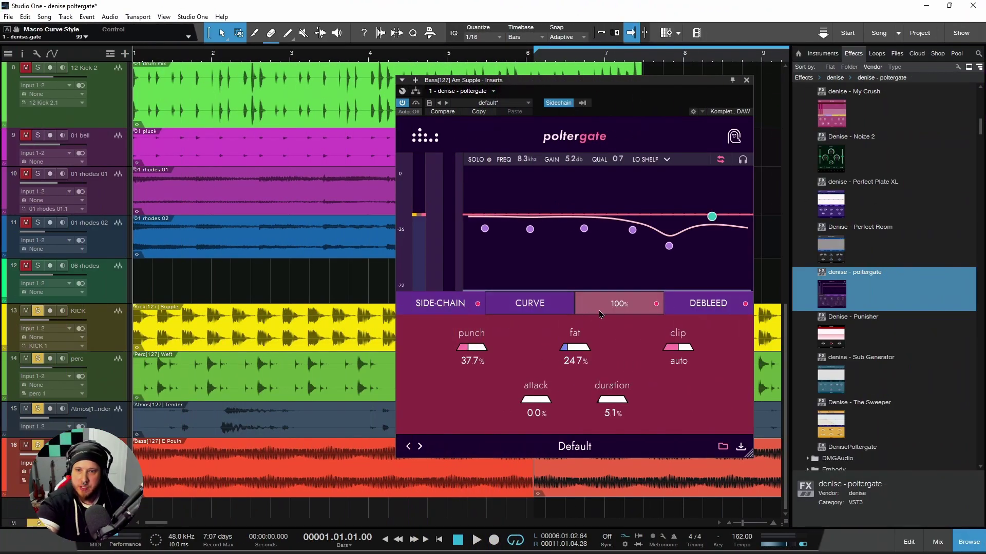
{"action": "left_click", "coordinate": [556, 326]}
Switch to the web browser, look over the poltergate product page on denise.io, and view the other open poltergate page.
{"action": "left_click", "coordinate": [506, 543]}
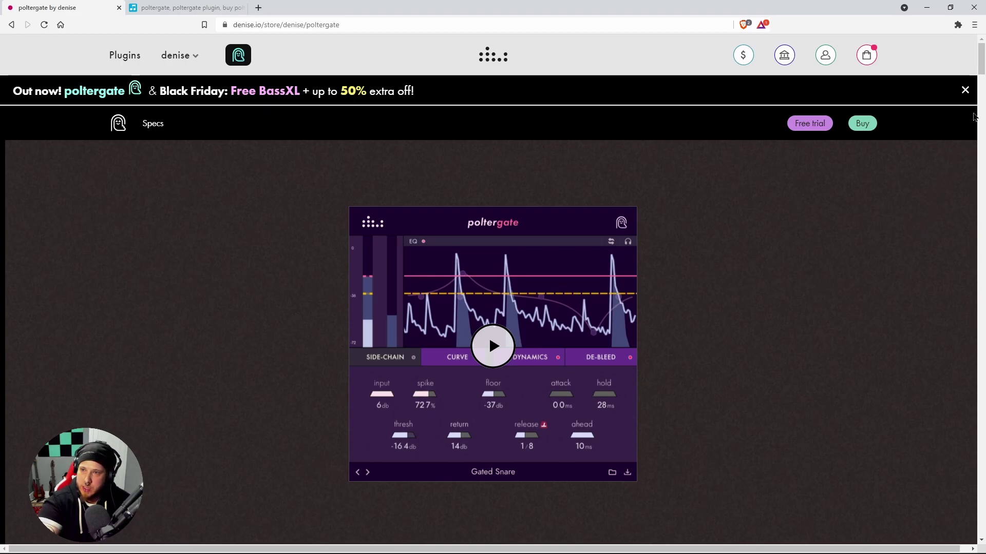
{"action": "left_click_drag", "start_coordinate": [982, 76], "coordinate": [978, 43]}
{"action": "left_click", "coordinate": [185, 7]}
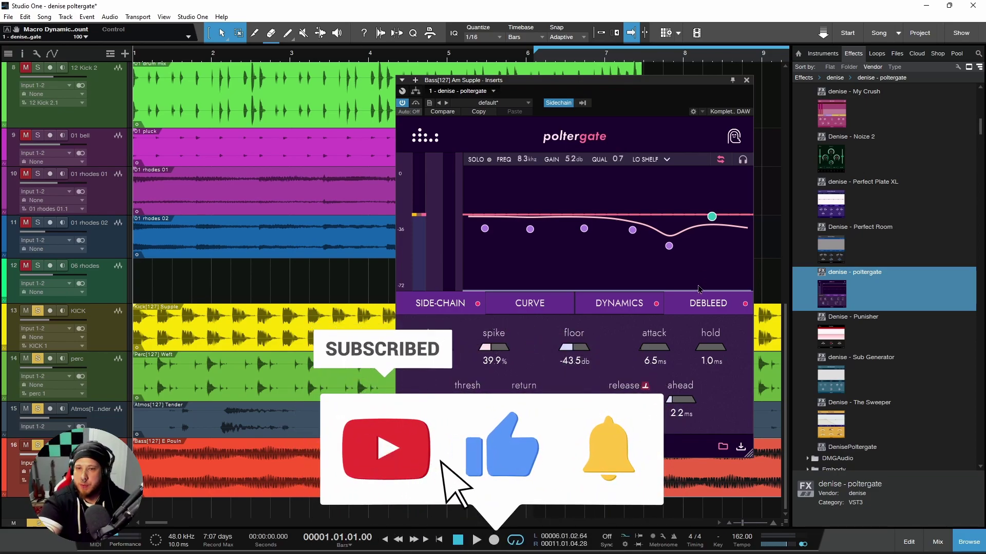
Return to Studio One and set the bass gate's second-highest curve band to 2.6 kHz at -10.1 dB.
{"action": "mouse_move", "coordinate": [667, 250]}
{"action": "left_mouse_down"}
{"action": "mouse_move", "coordinate": [666, 238]}
{"action": "mouse_move", "coordinate": [665, 255]}
{"action": "left_mouse_up"}
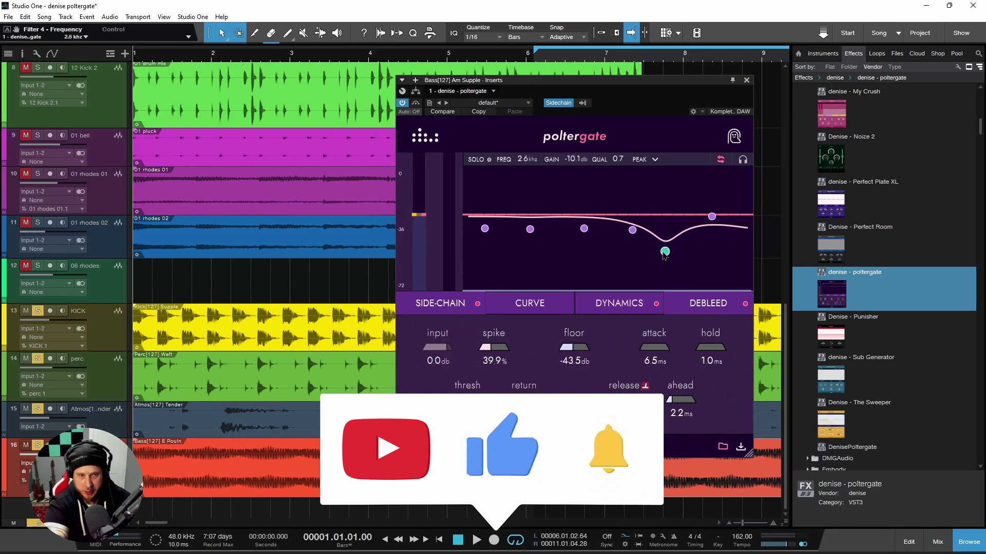